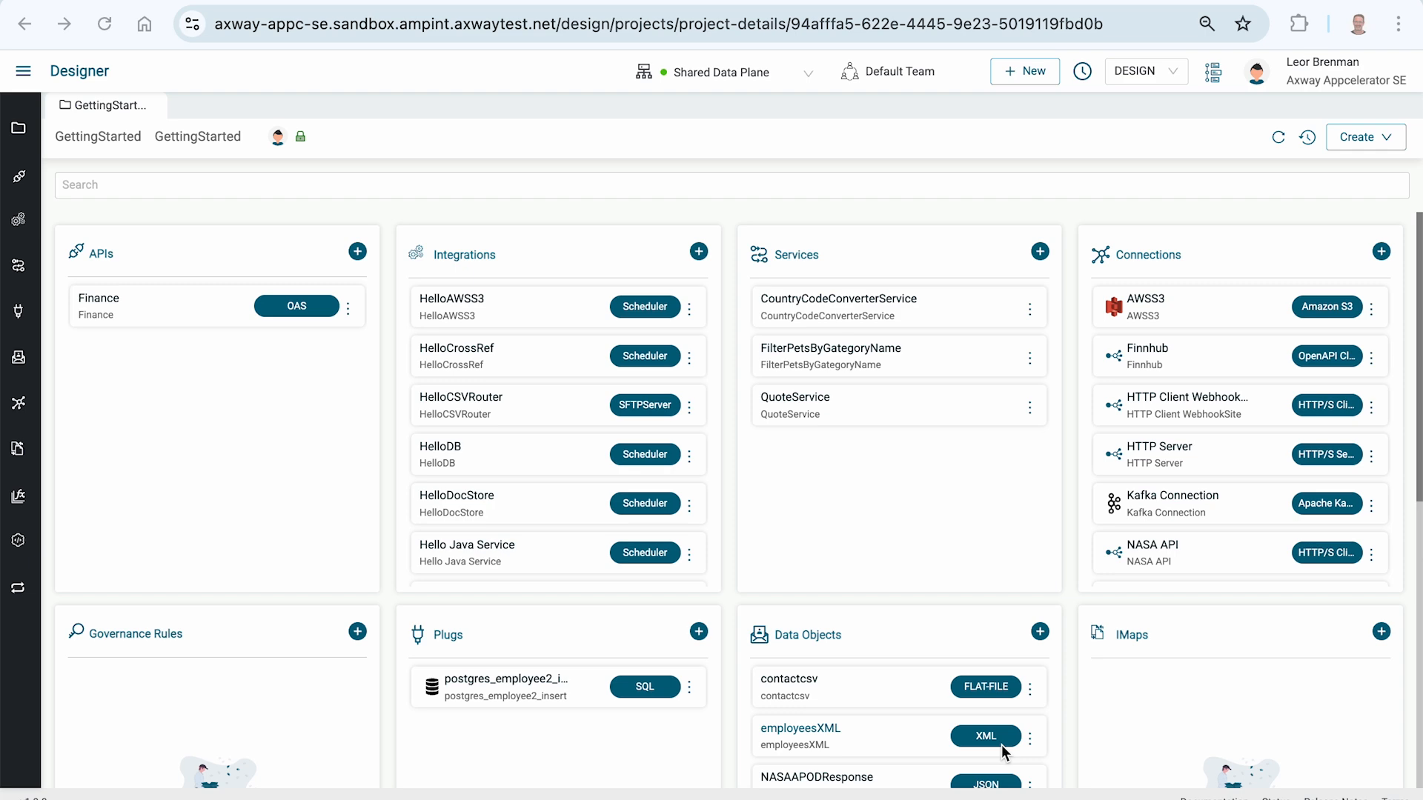
# Step: Start a new API named CatStore with description CatStore, using the petstore3.json specification file in the GettingStarted project
pyautogui.click(358, 252)
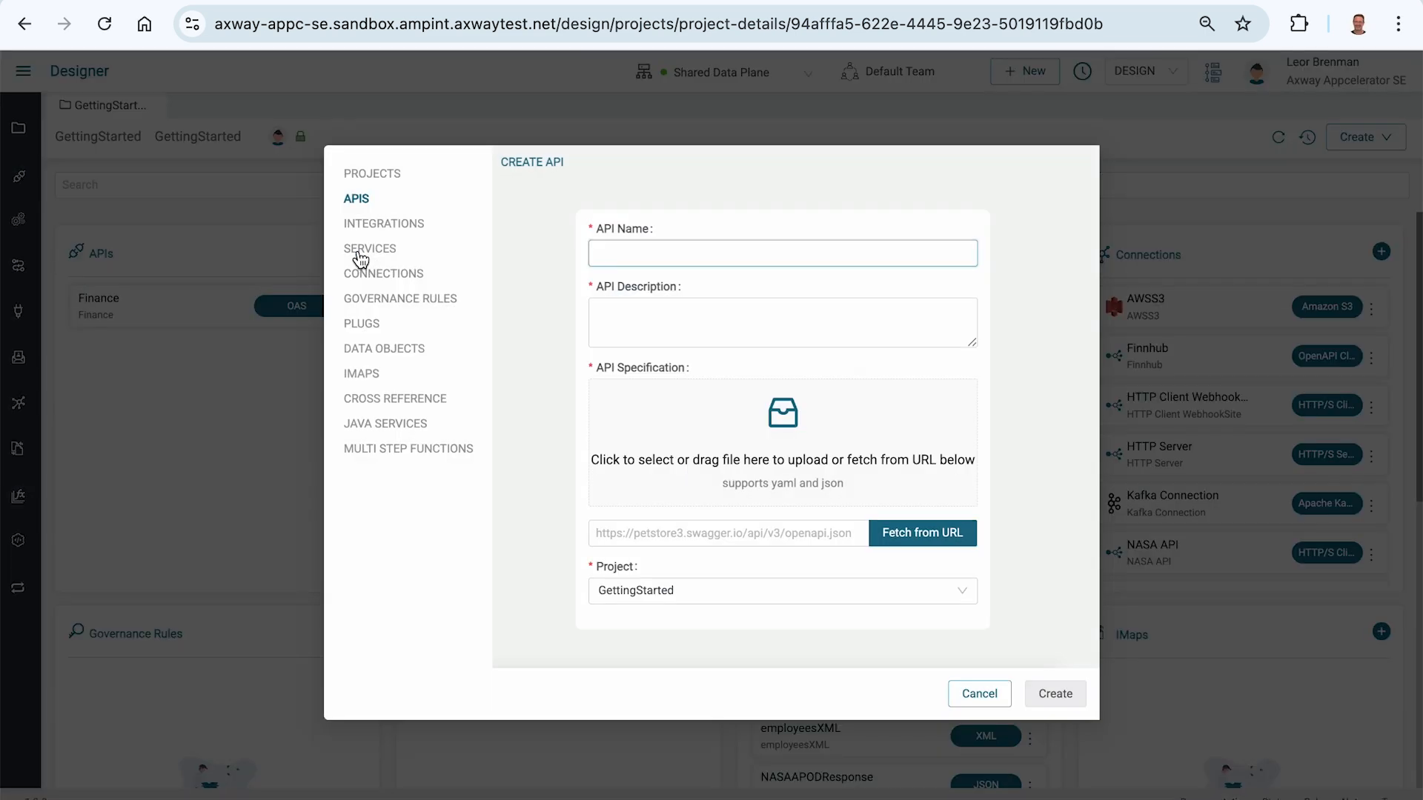
pyautogui.click(638, 246)
pyautogui.write('CatStore')
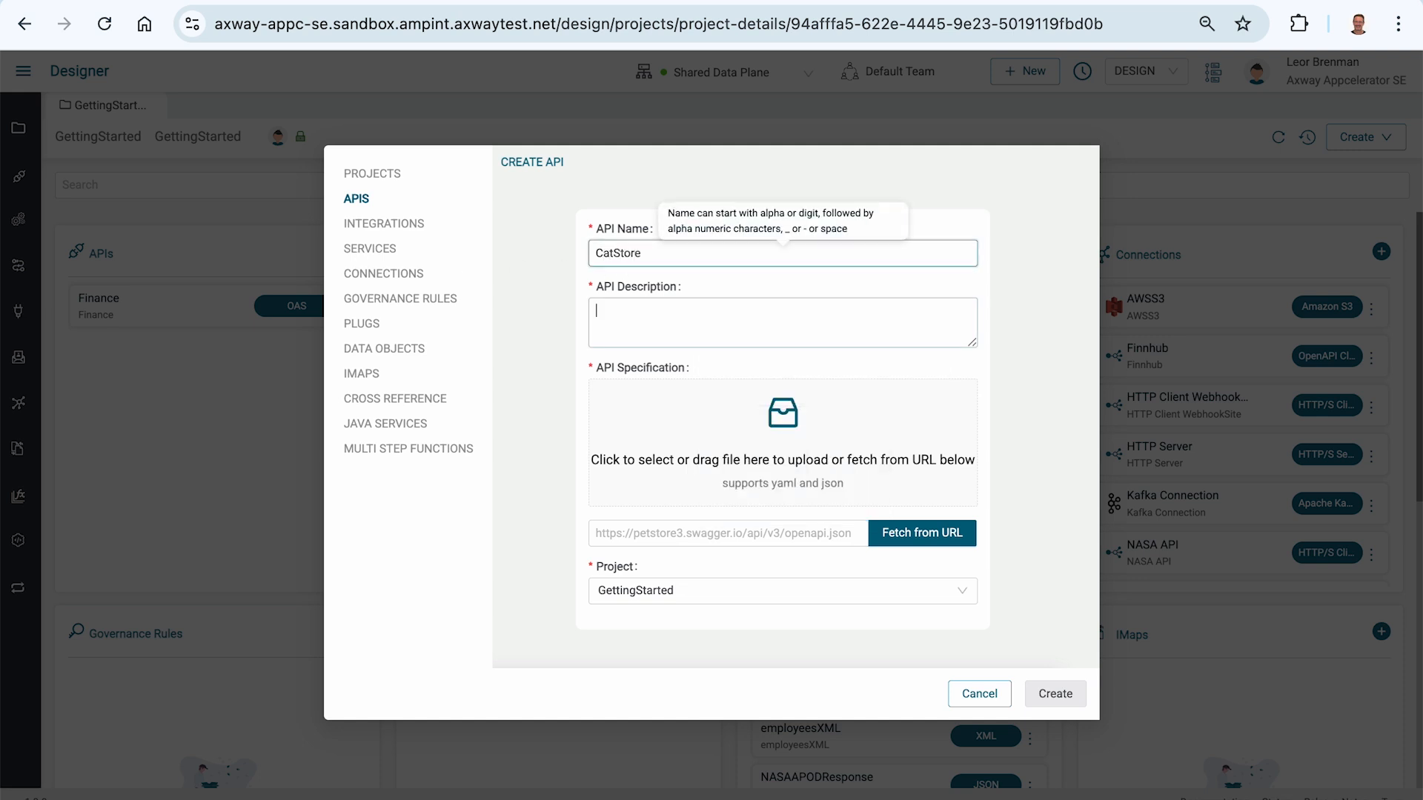
pyautogui.write('CatStore')
pyautogui.click(781, 421)
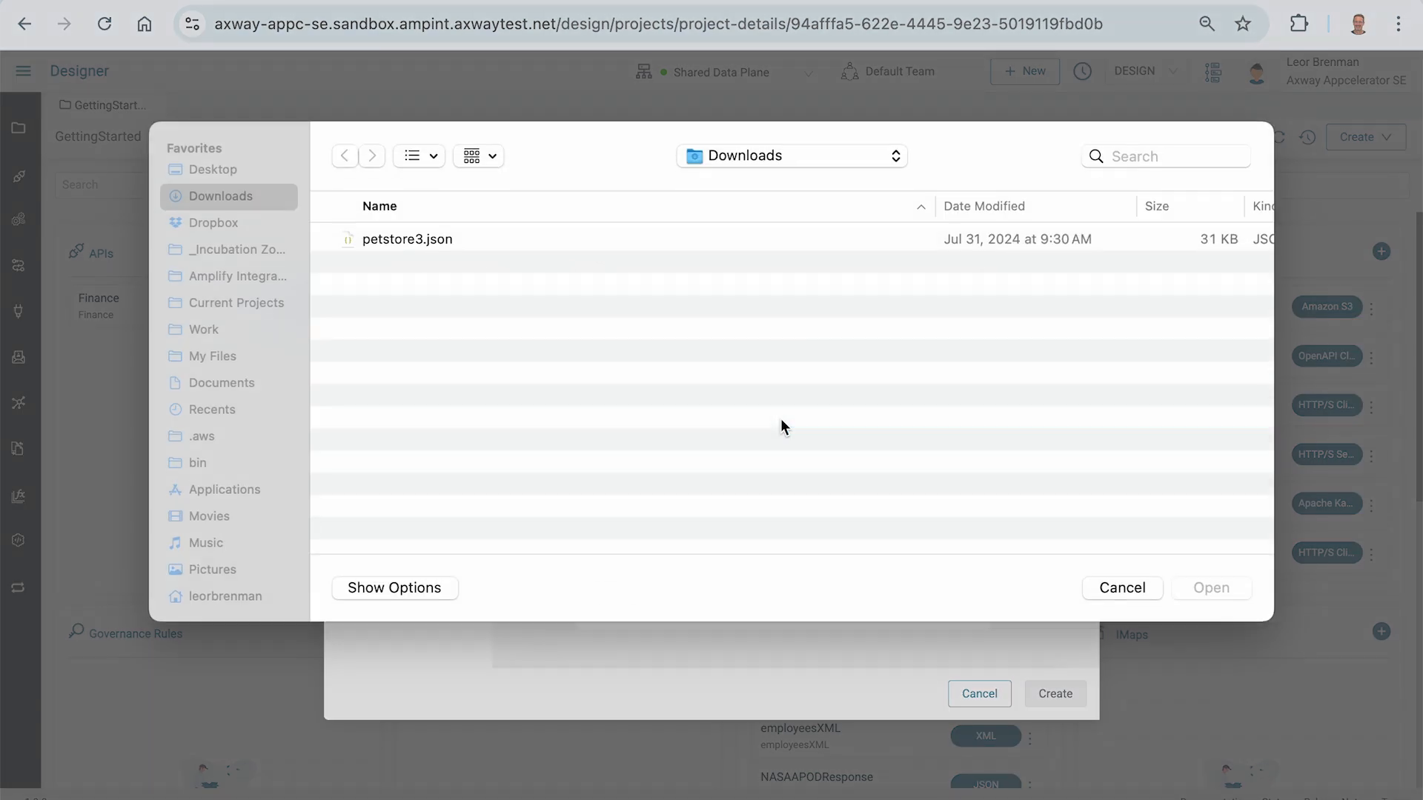
pyautogui.doubleClick(376, 251)
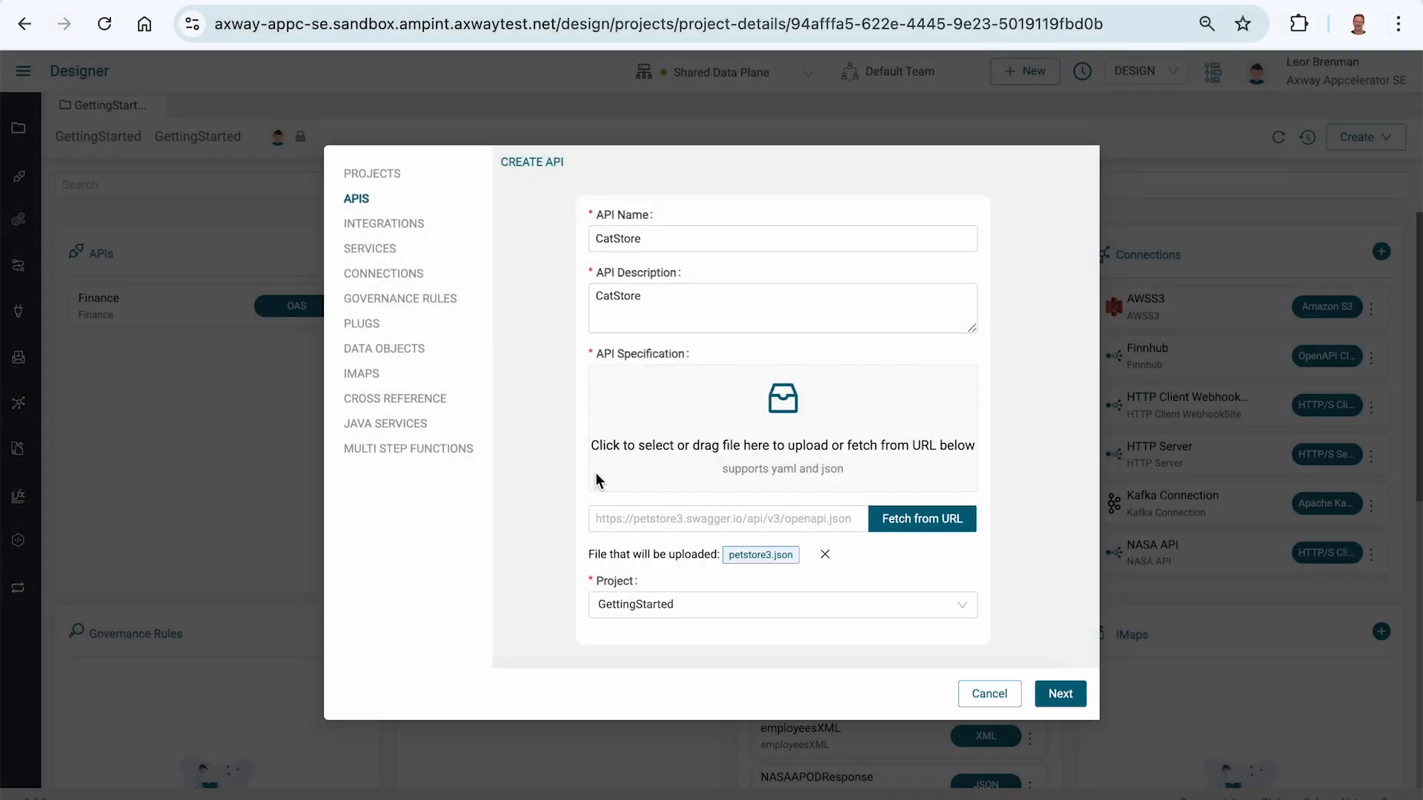
pyautogui.click(1055, 700)
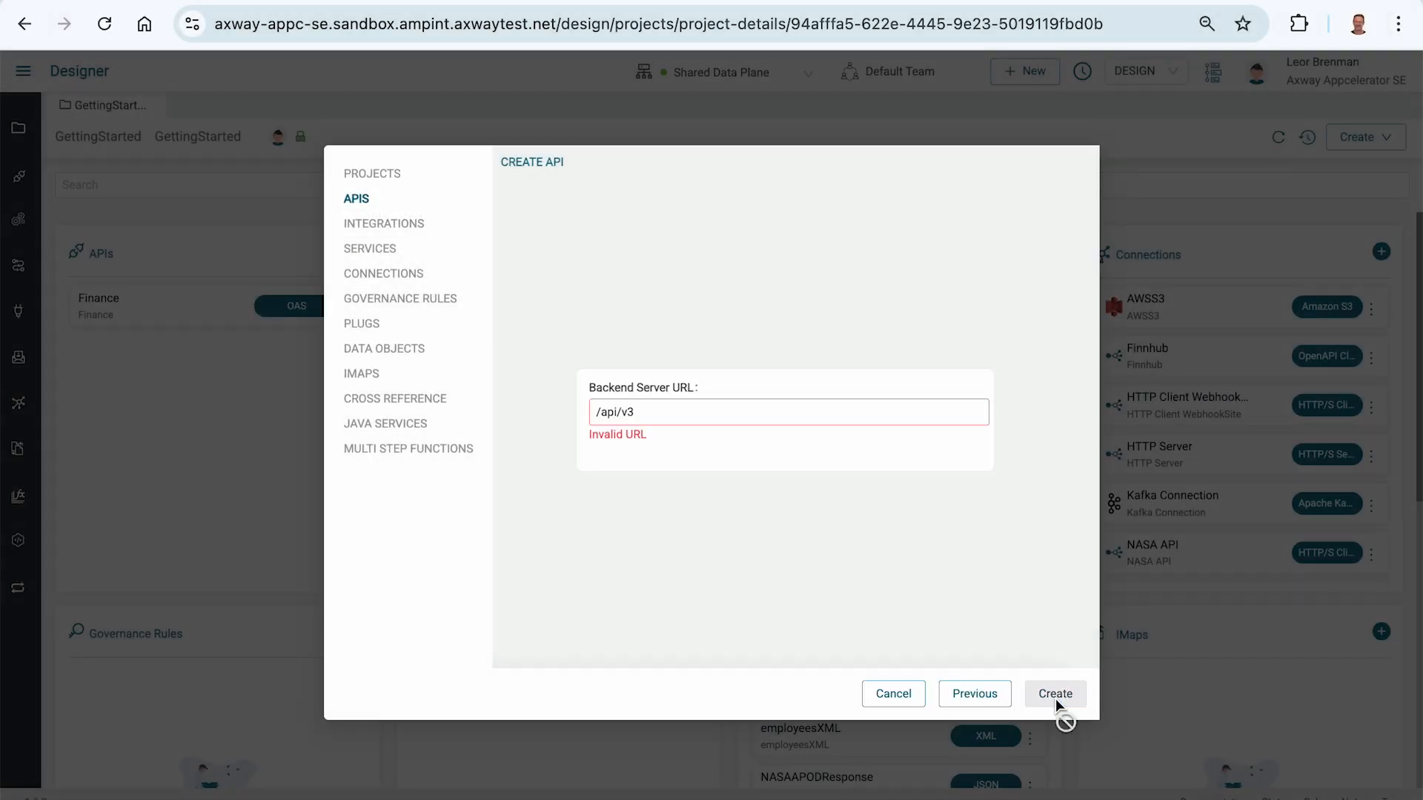
pyautogui.tripleClick(664, 418)
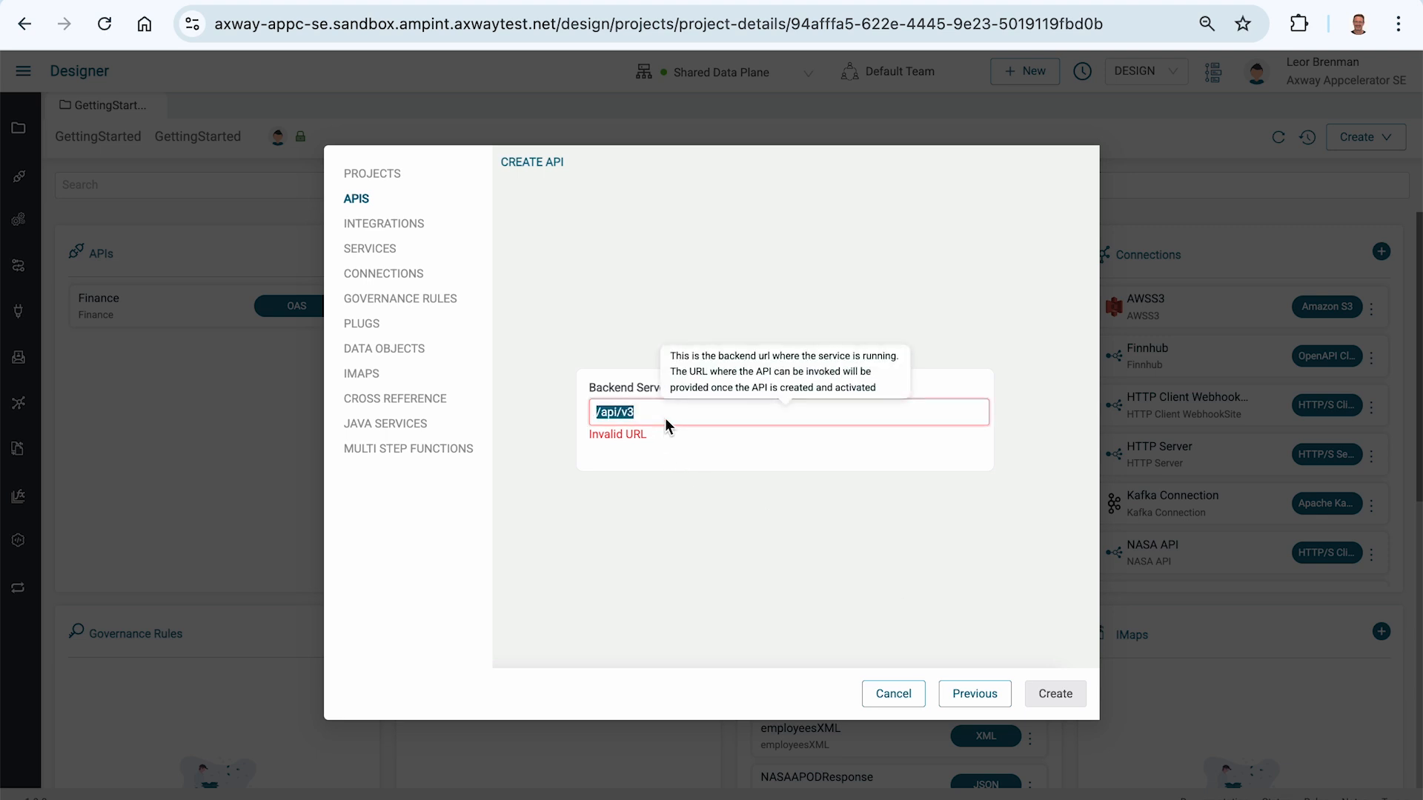
pyautogui.write('https://petstore3.swagger.io/api/v3')
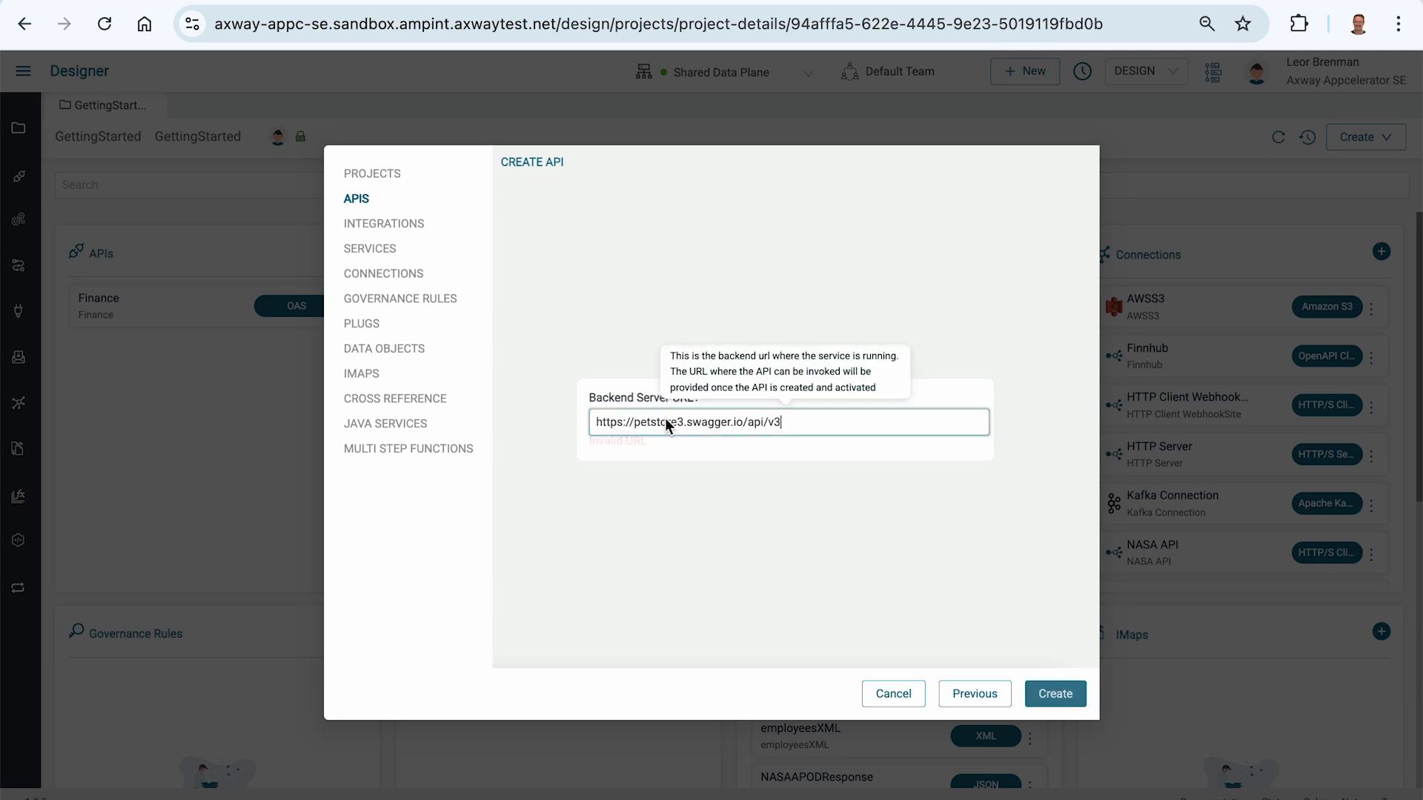
pyautogui.click(1055, 695)
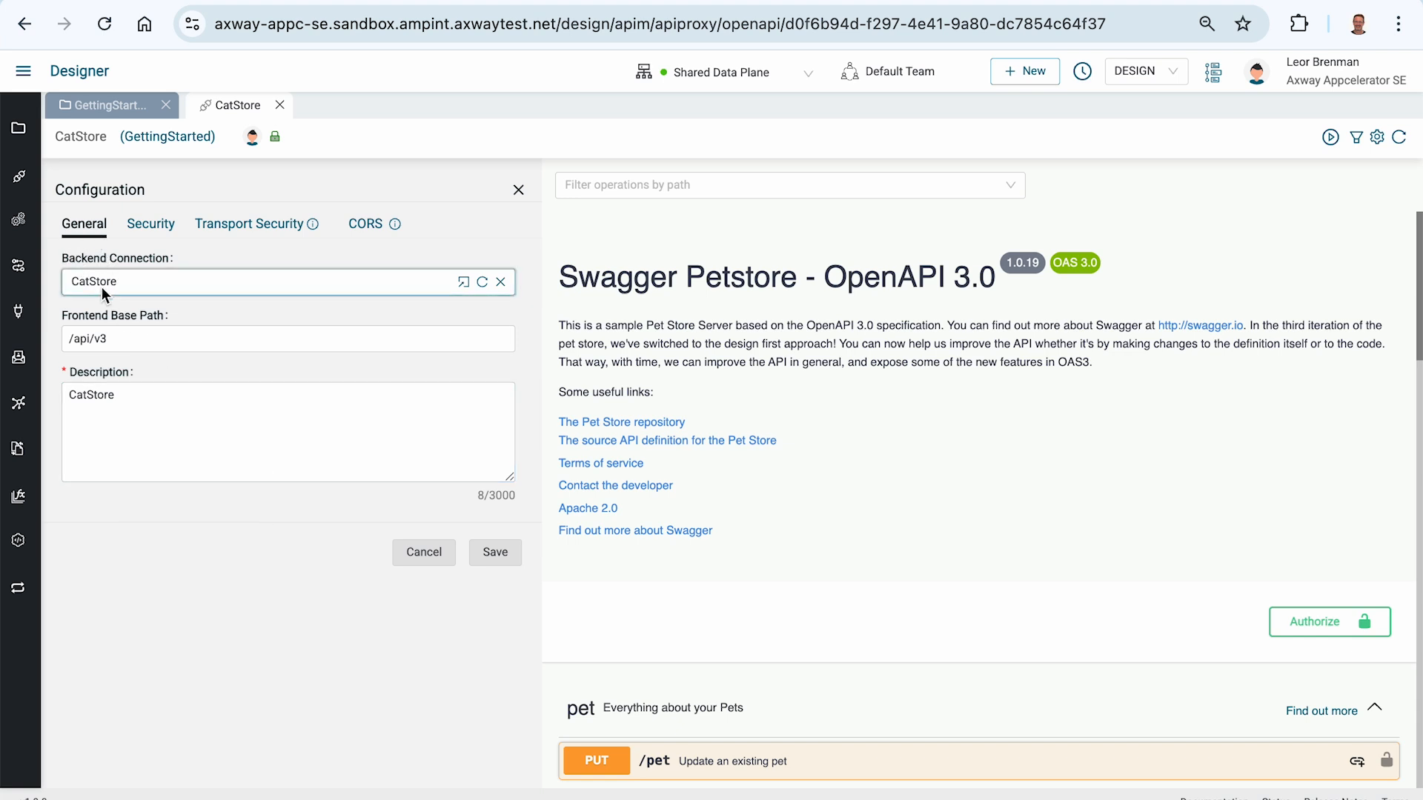
# Step: Inspect the settings of the API's CatStore backend connection and close it again
pyautogui.click(463, 282)
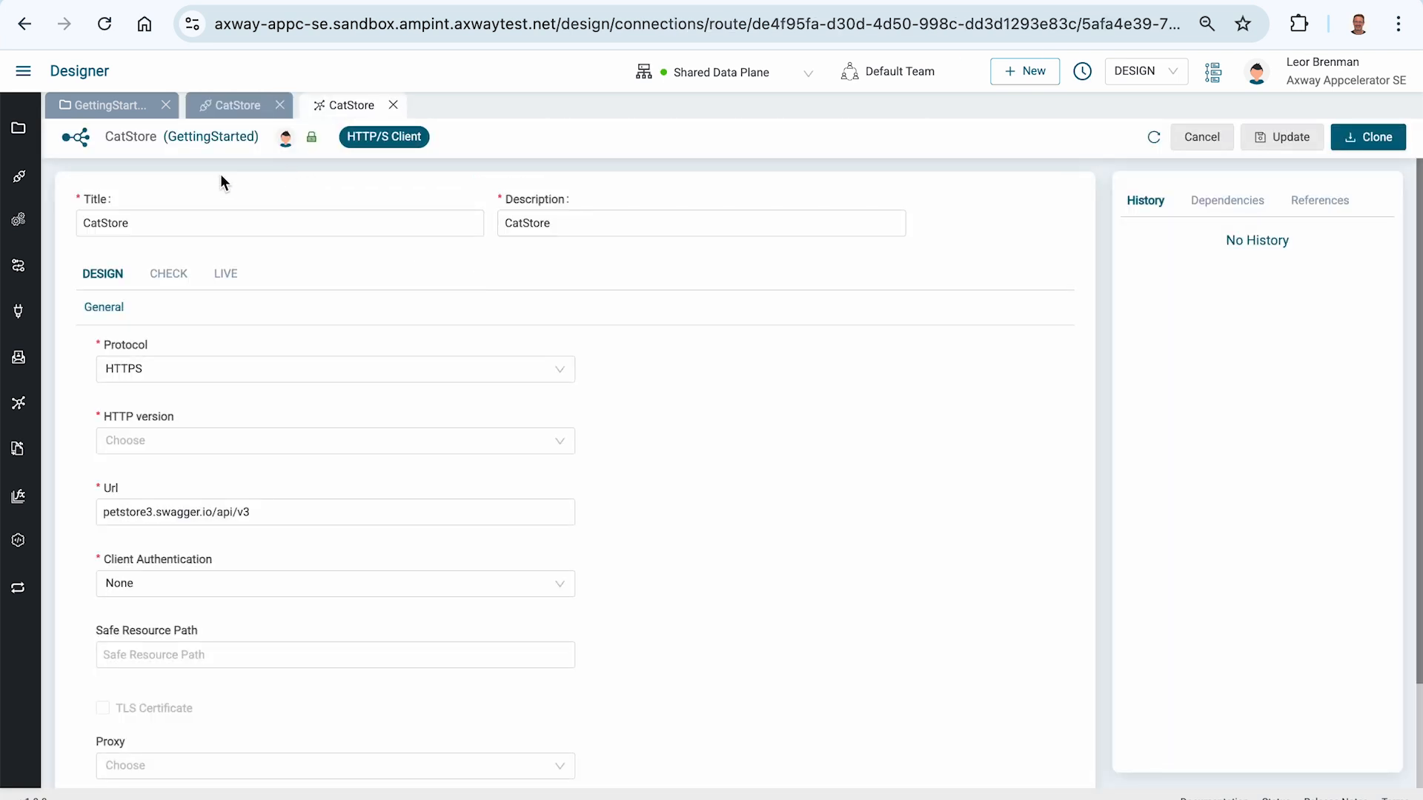
pyautogui.click(101, 222)
pyautogui.click(392, 106)
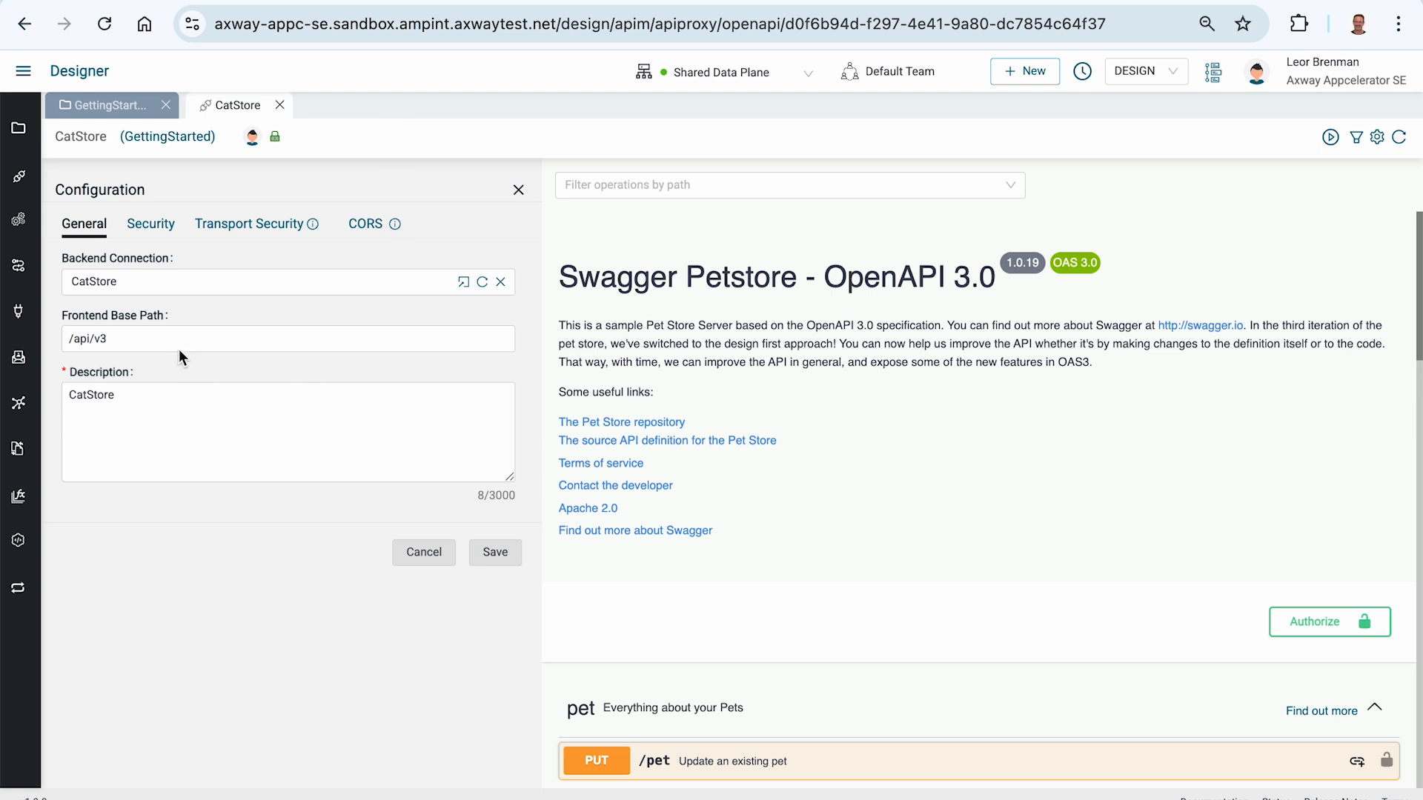
# Step: Set the API's frontend base path to /catstoreapi and look over its list of operations
pyautogui.tripleClick(148, 342)
pyautogui.write('/cat')
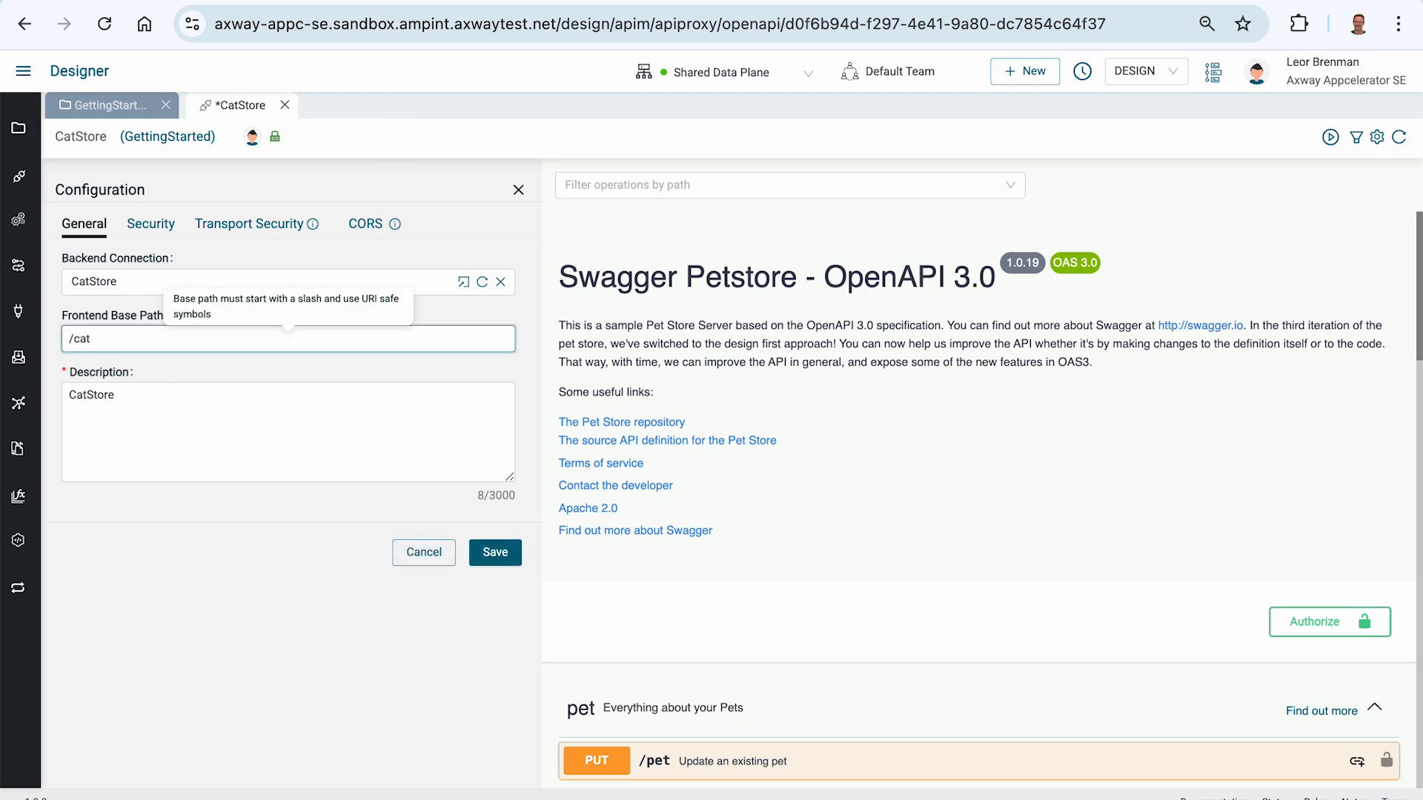
pyautogui.write('storeapi')
pyautogui.click(179, 618)
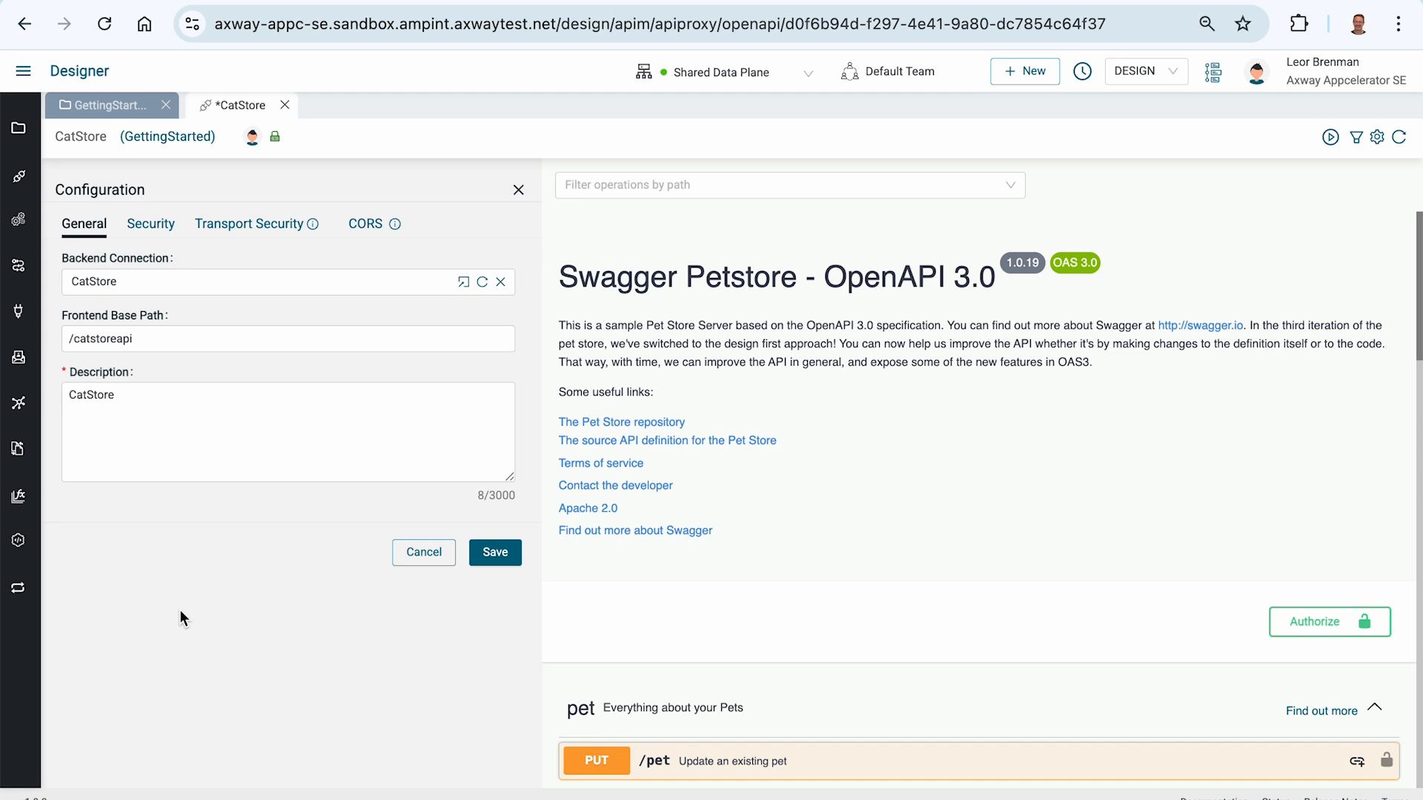
pyautogui.scroll(-3, 667, 530)
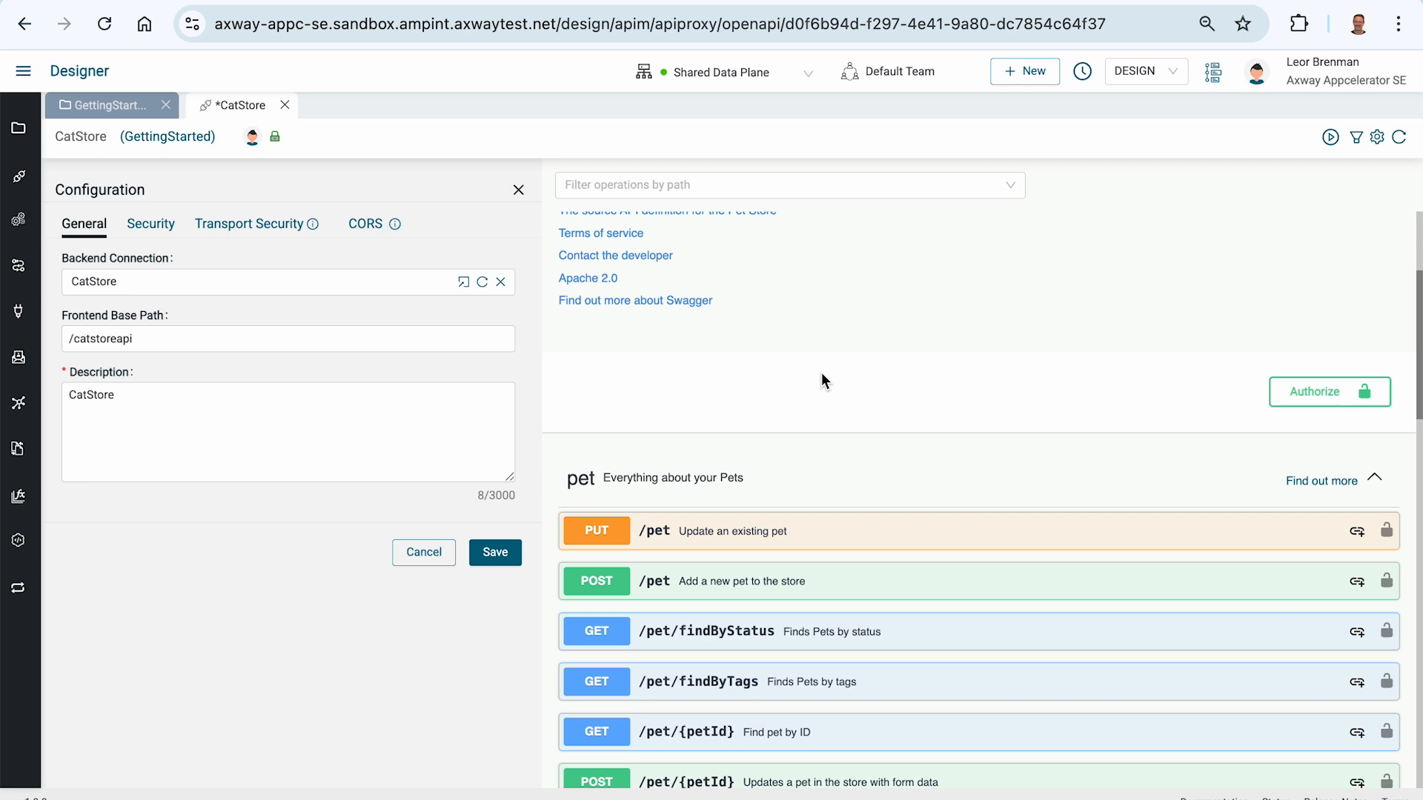
pyautogui.scroll(3, 821, 372)
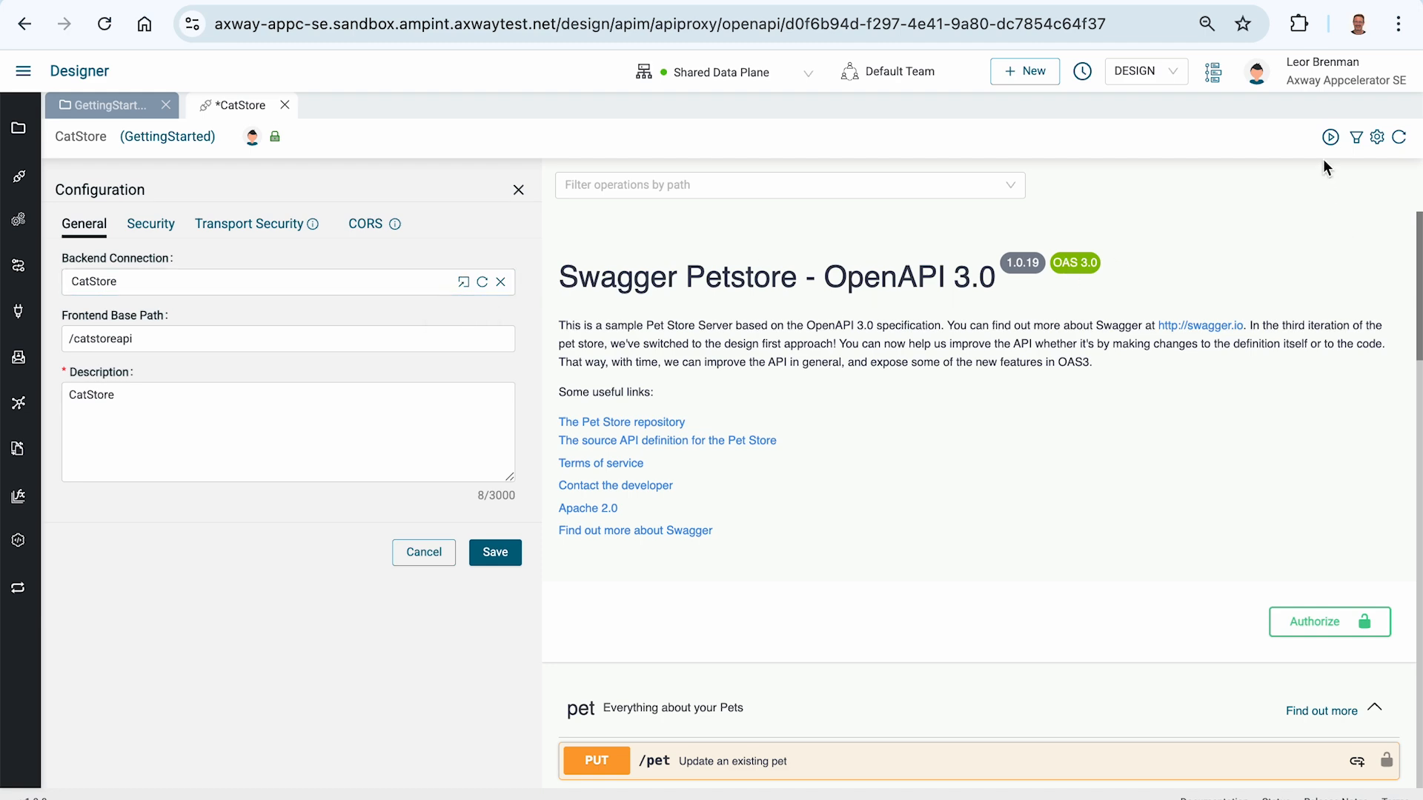
pyautogui.click(1330, 138)
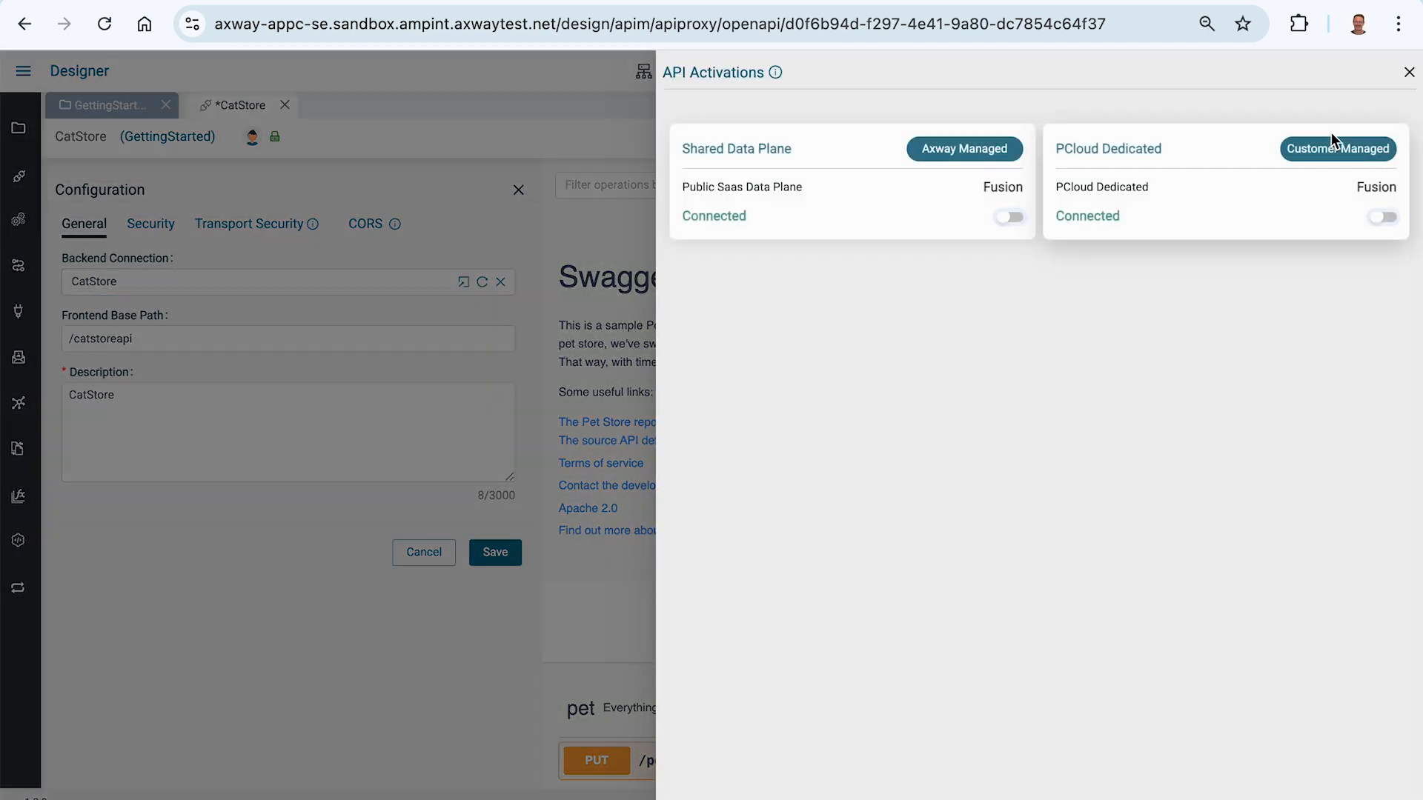
pyautogui.click(1008, 218)
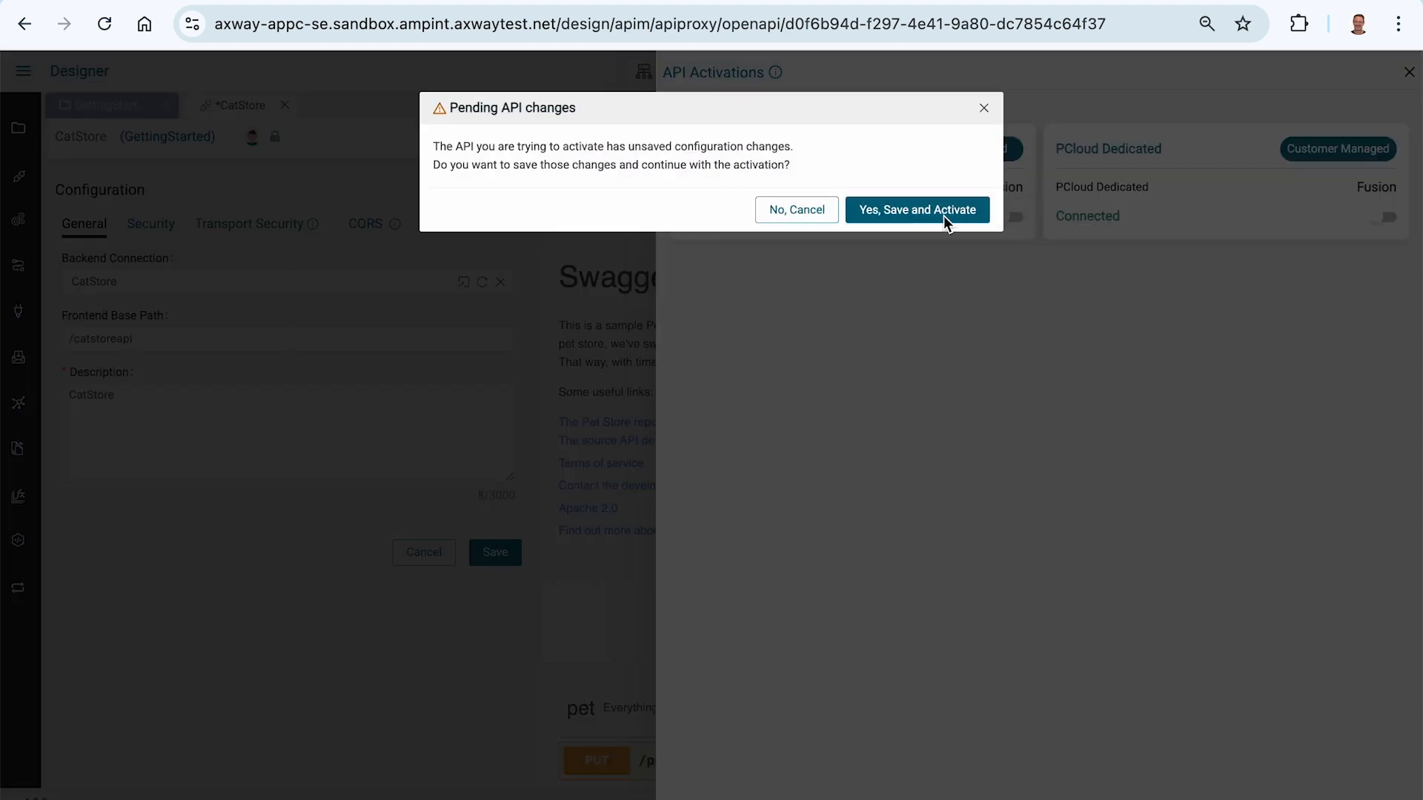
pyautogui.click(798, 210)
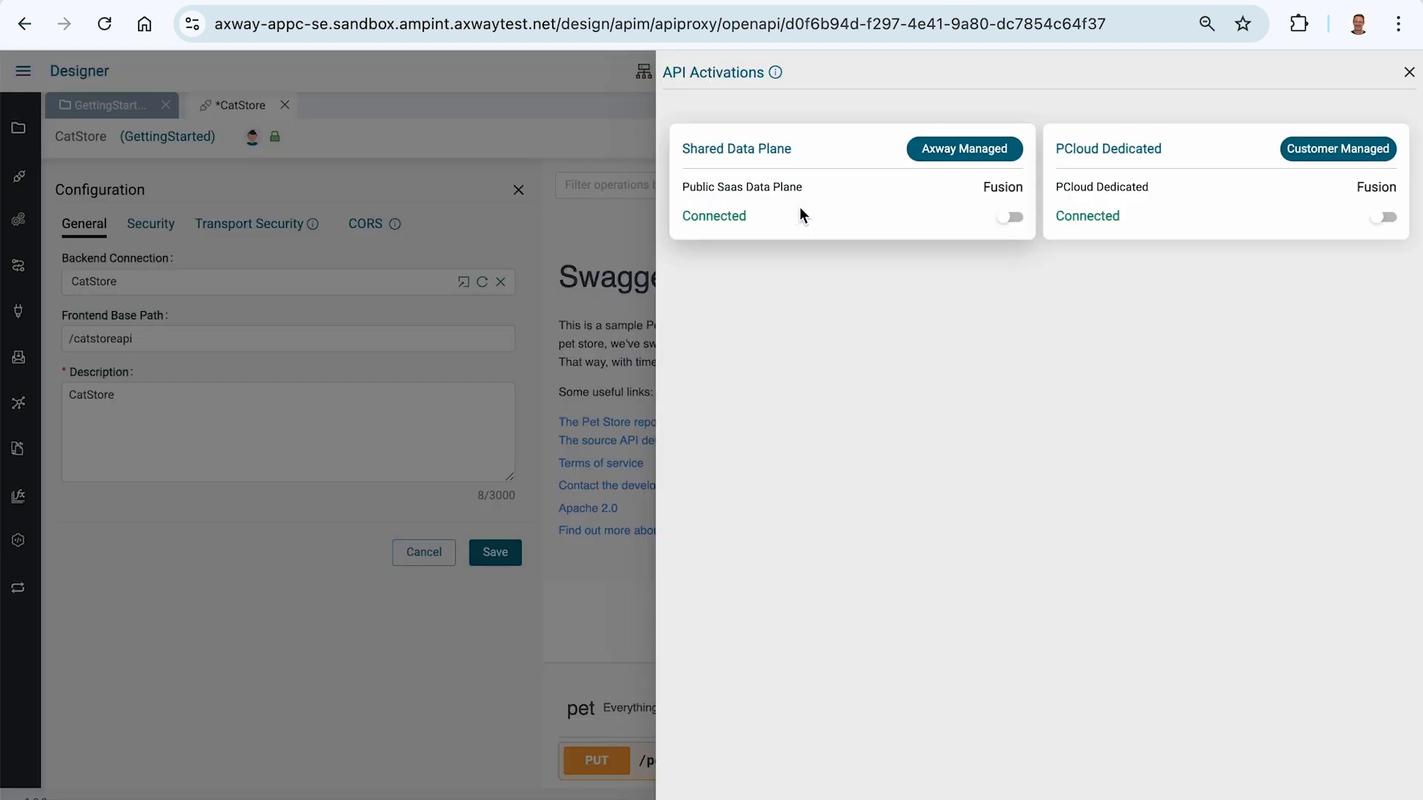
# Step: Save the CatStore API configuration and activate the API on the Shared Data Plane
pyautogui.click(497, 554)
pyautogui.click(498, 553)
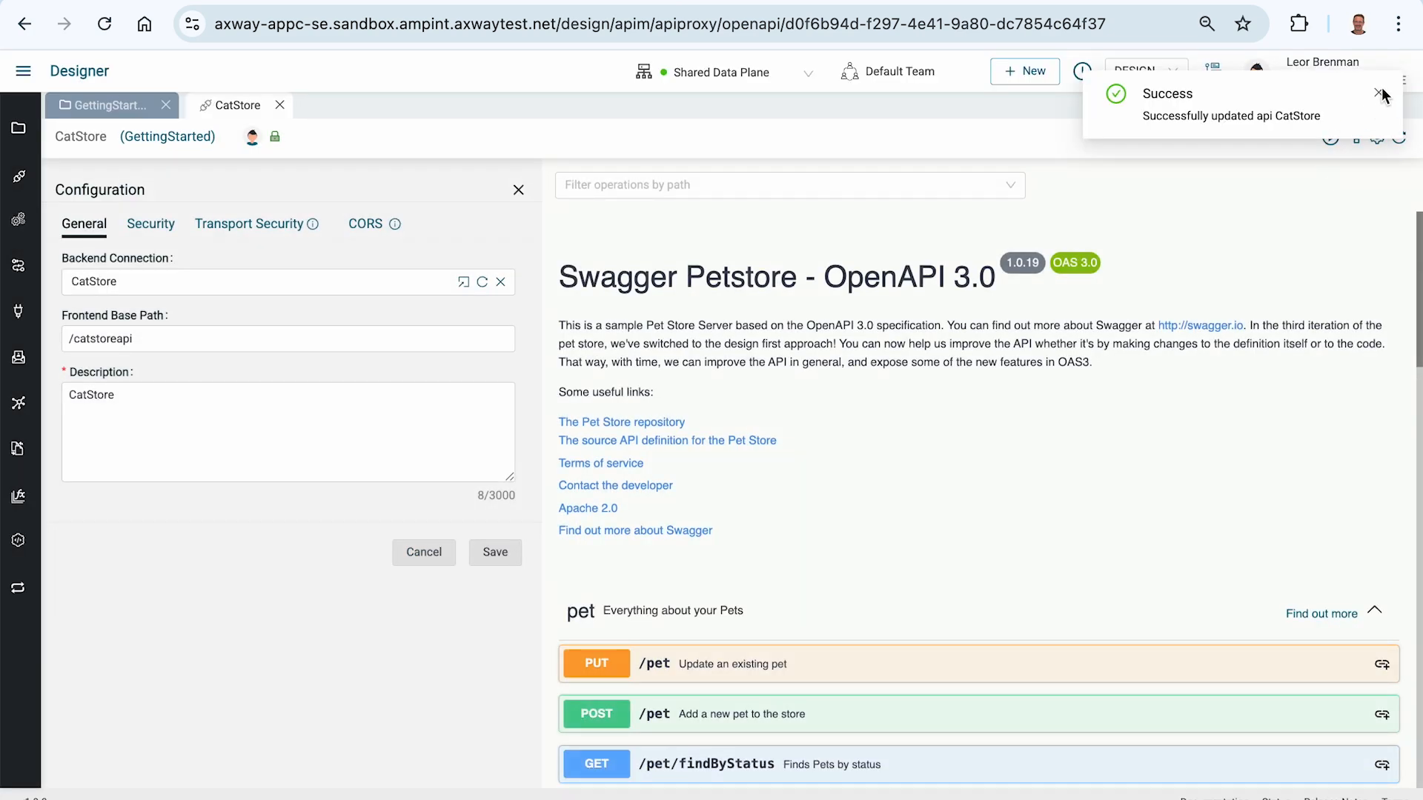
pyautogui.click(1330, 137)
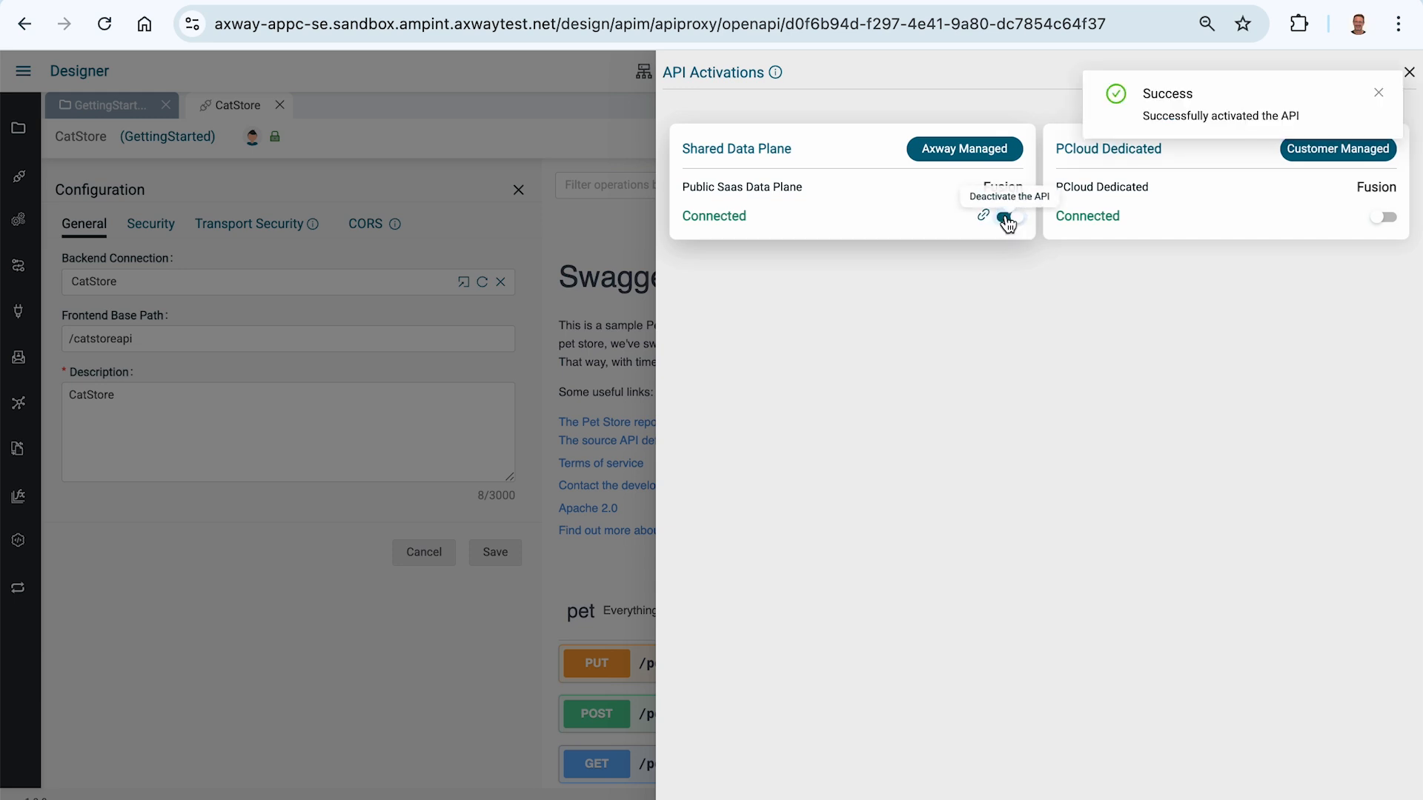
# Step: Copy the activated API's Shared Data Plane URL and enter it as the URL of the untitled GET request in Postman
pyautogui.moveTo(983, 215)
pyautogui.click(1012, 193)
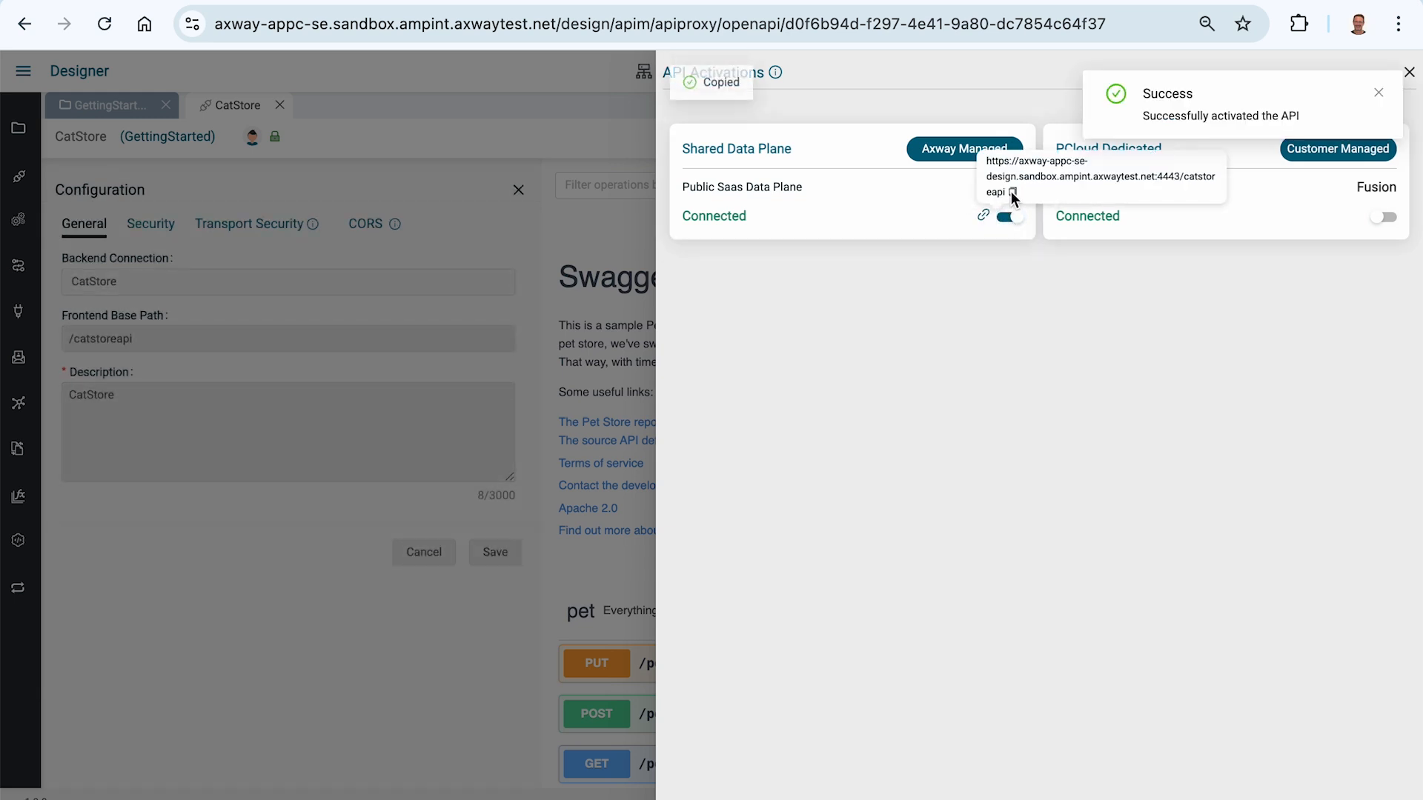
pyautogui.press('super+Tab')
pyautogui.press('super+Tab')
pyautogui.press('super+Tab')
pyautogui.press('super+Tab')
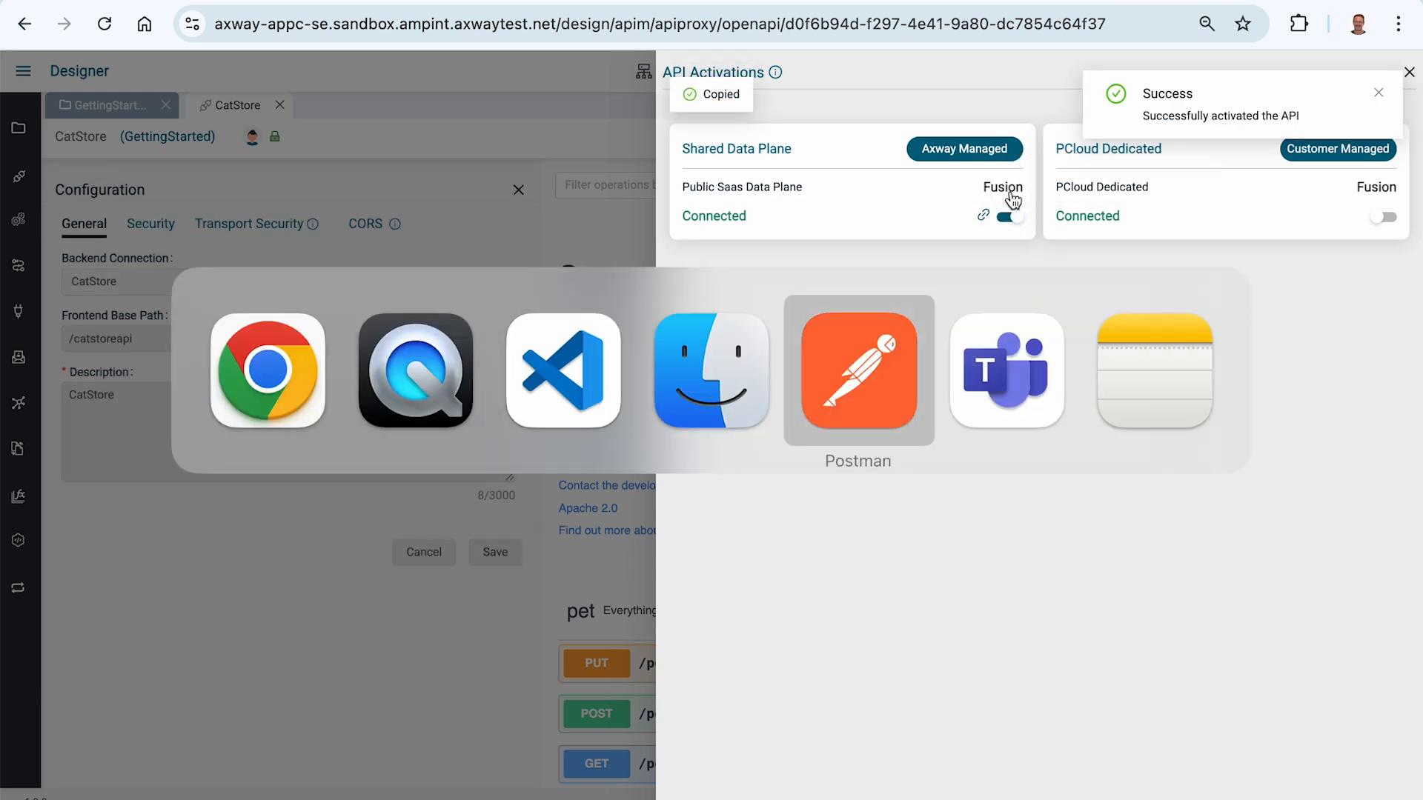
pyautogui.click(116, 31)
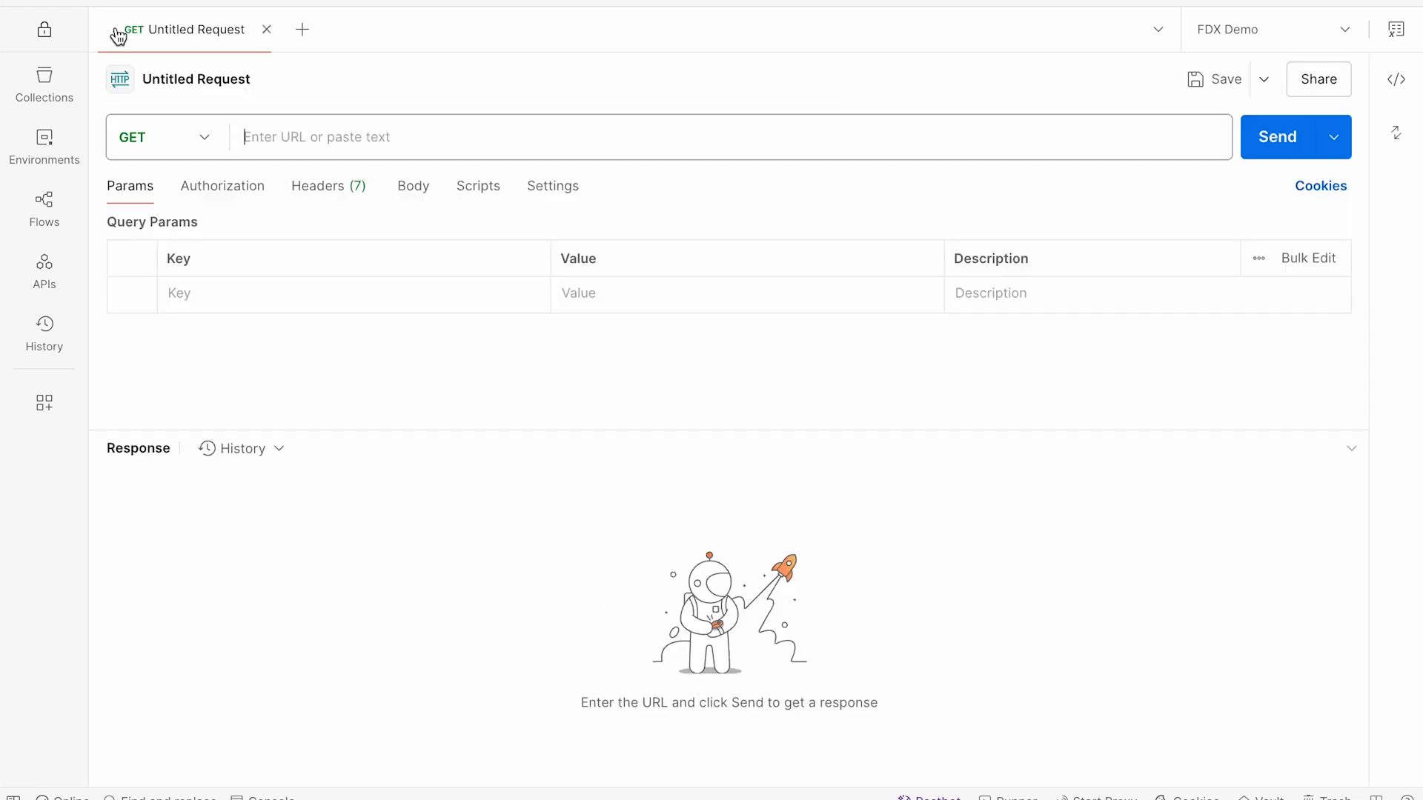
pyautogui.click(302, 134)
pyautogui.press('super+v')
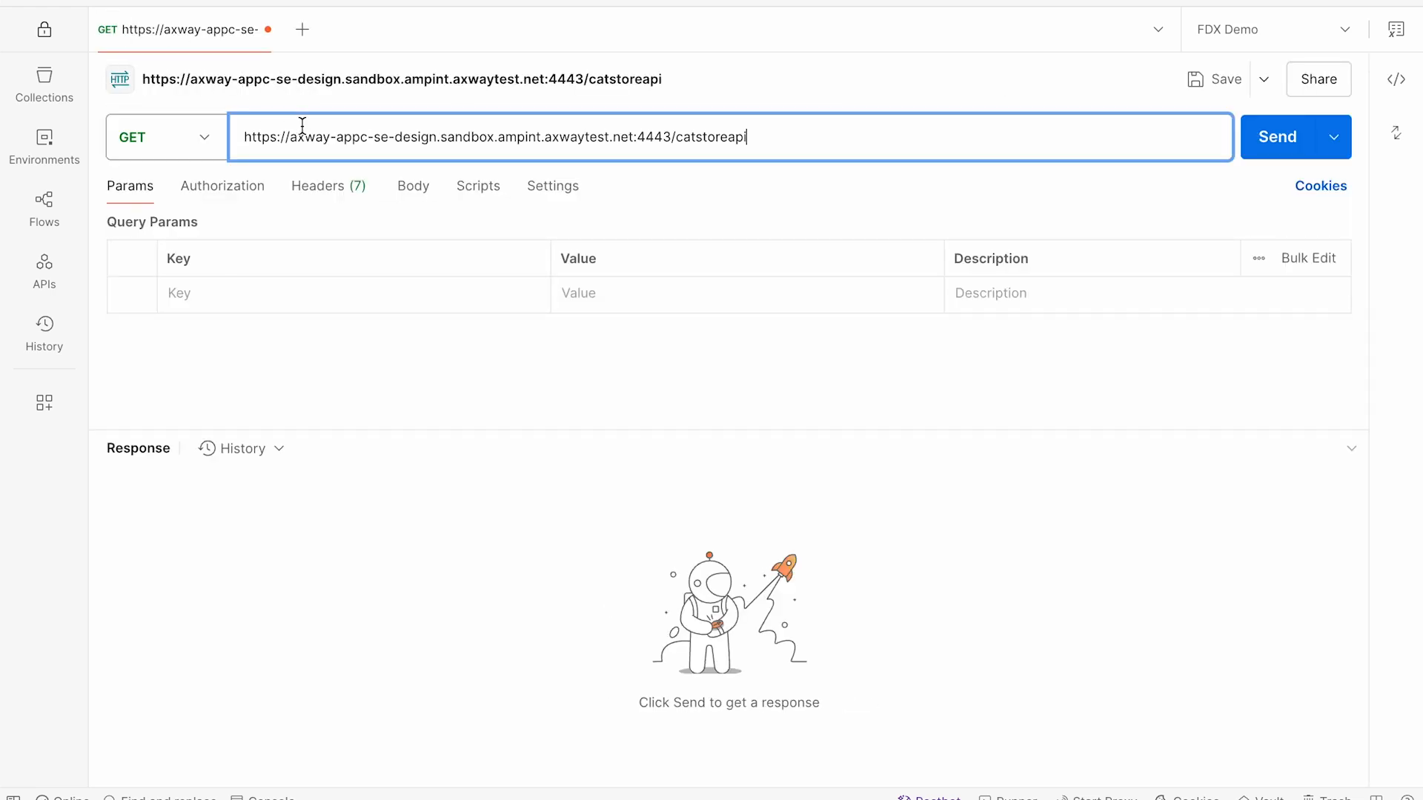
# Step: Append the path /pet/finByStatus to the request URL
pyautogui.write('/pet/finByStatus')
# Step: Switch back to the Designer in Chrome and examine the query parameters of the GET /pet/findByStatus operation
pyautogui.press('super+Tab')
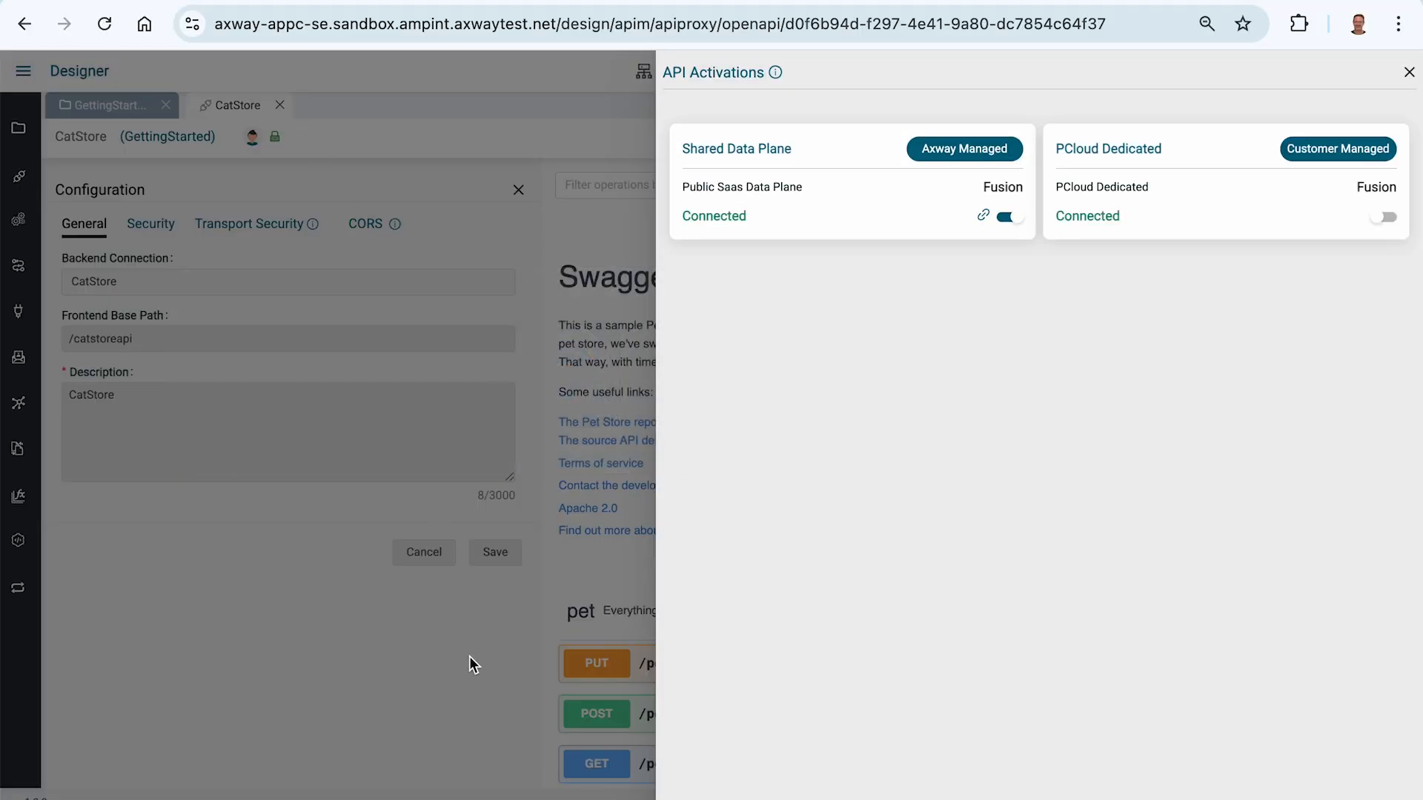
pyautogui.click(441, 713)
pyautogui.scroll(-6, 814, 552)
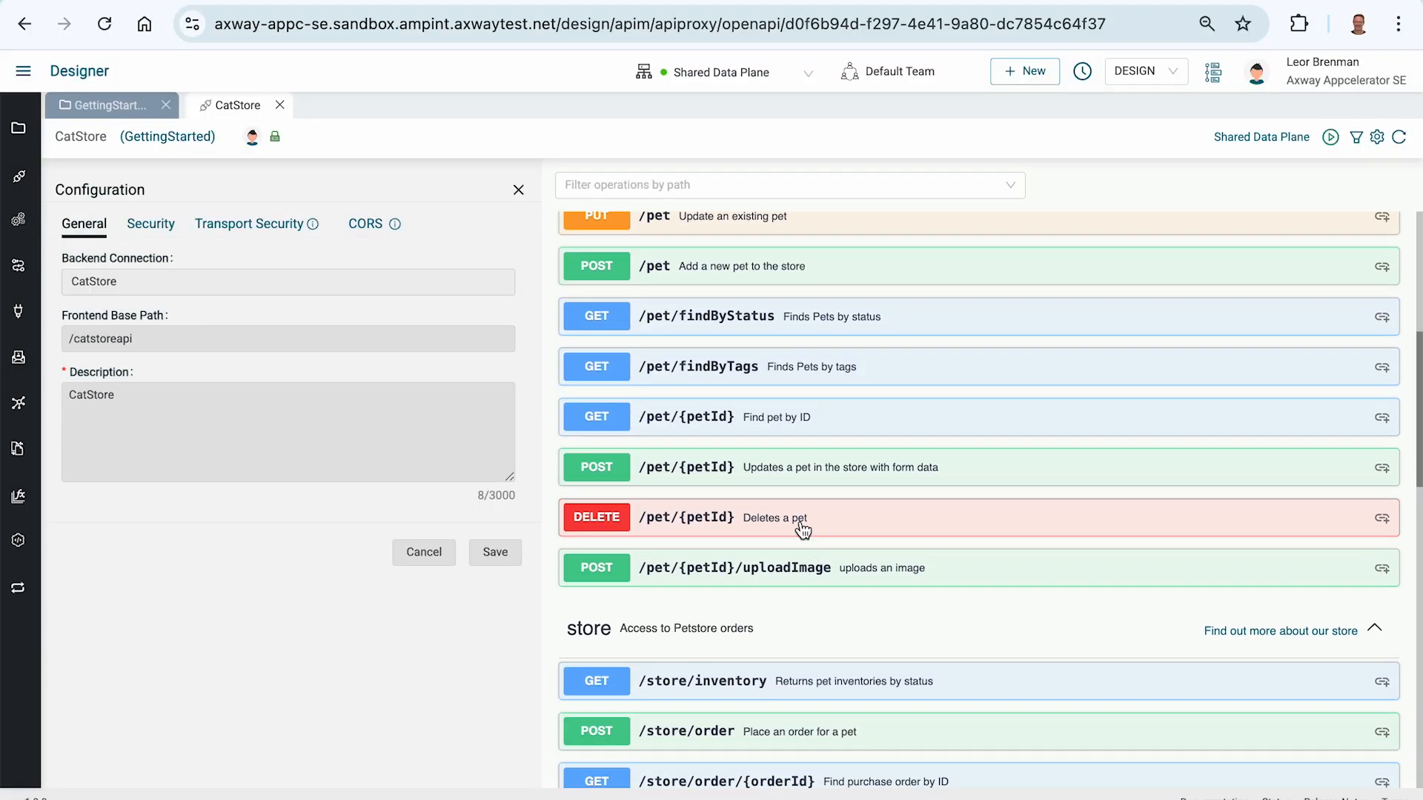
pyautogui.click(720, 320)
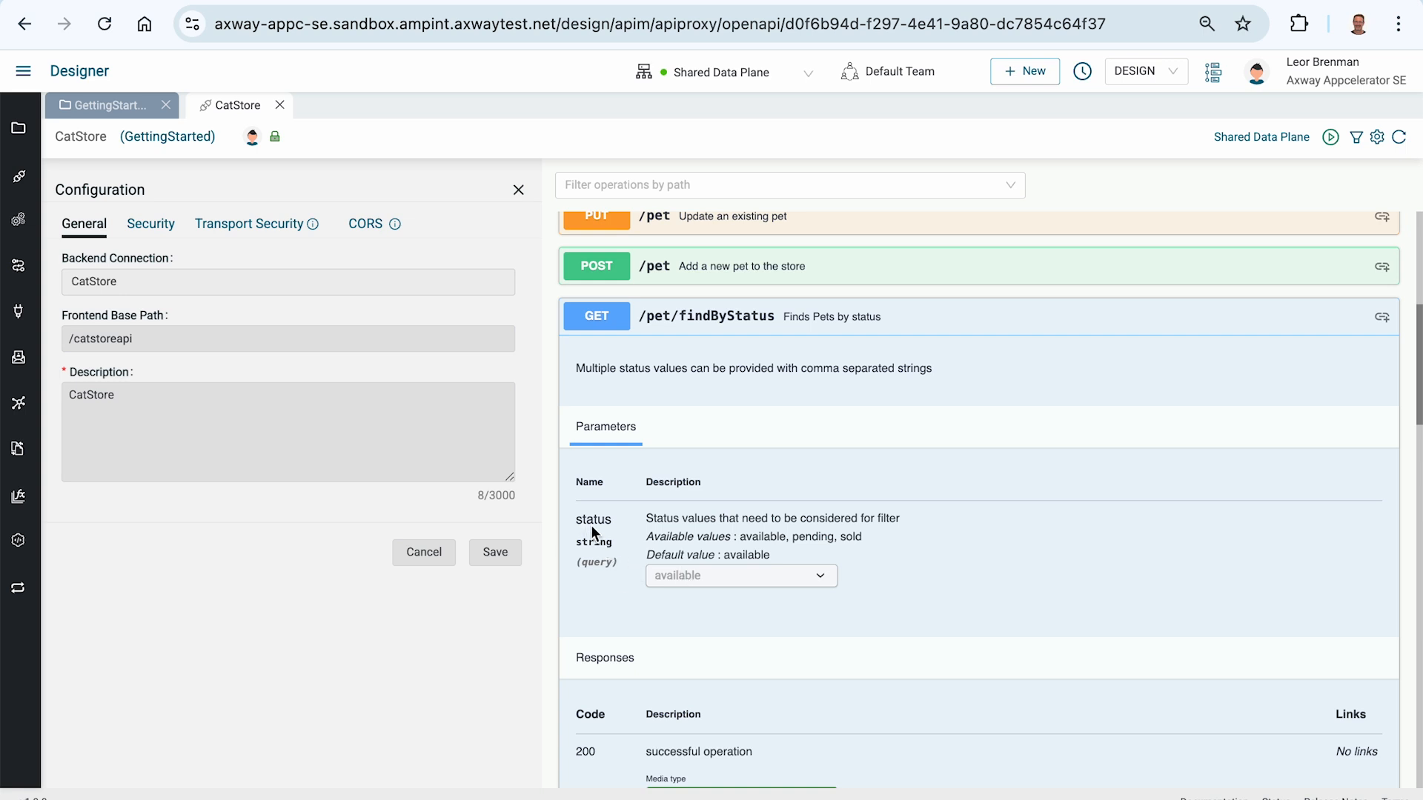
# Step: In Postman, add the query parameter status with the value available and send the request
pyautogui.press('super+Tab')
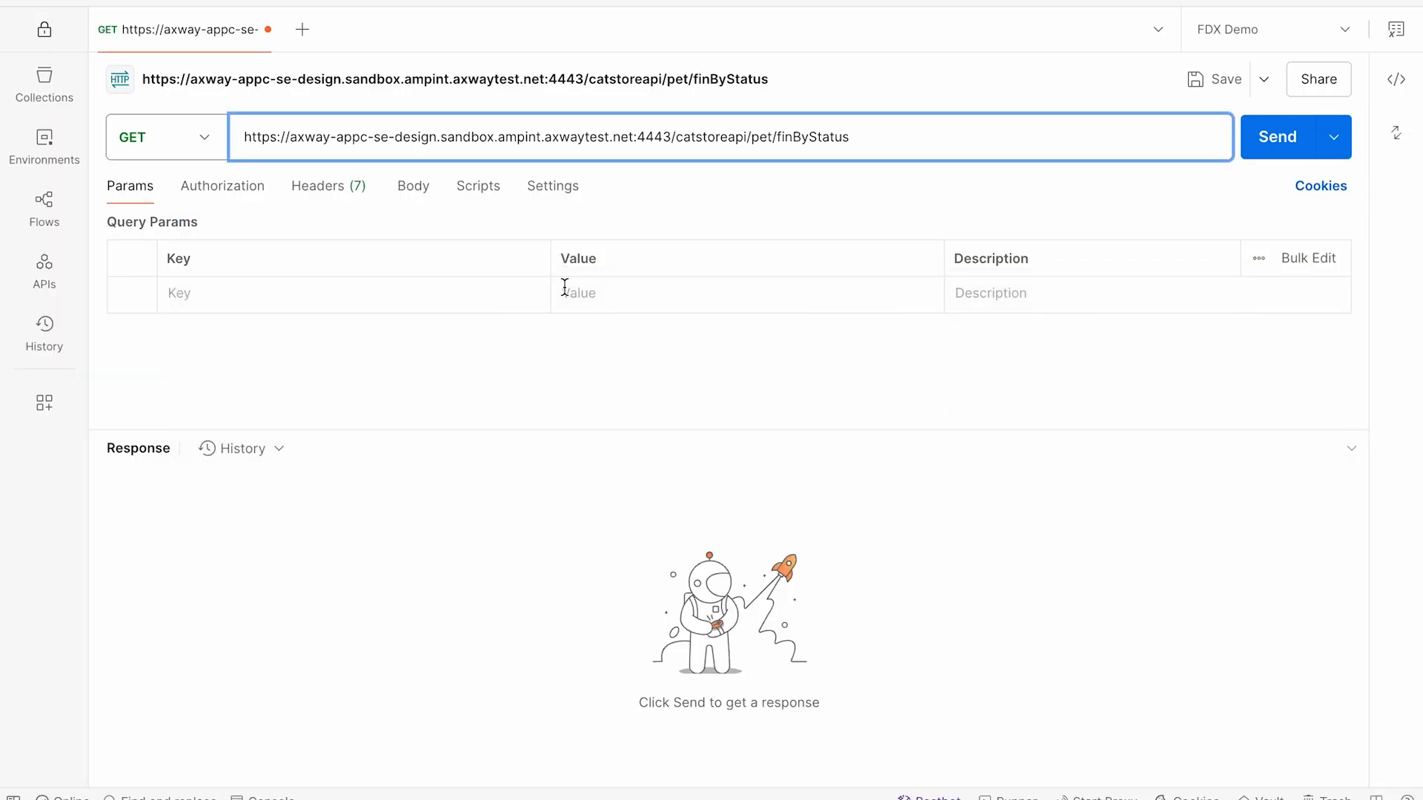
pyautogui.click(202, 302)
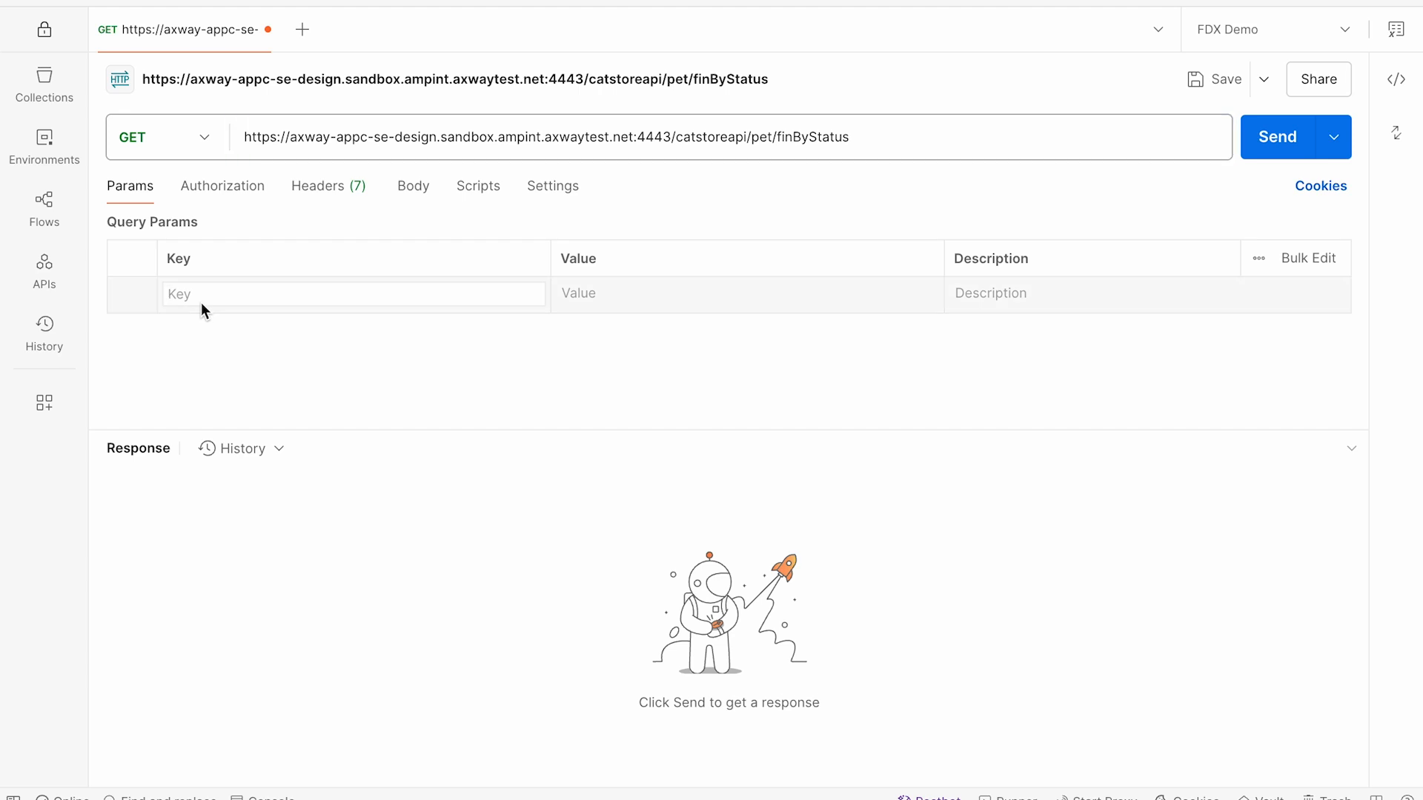
pyautogui.write('s')
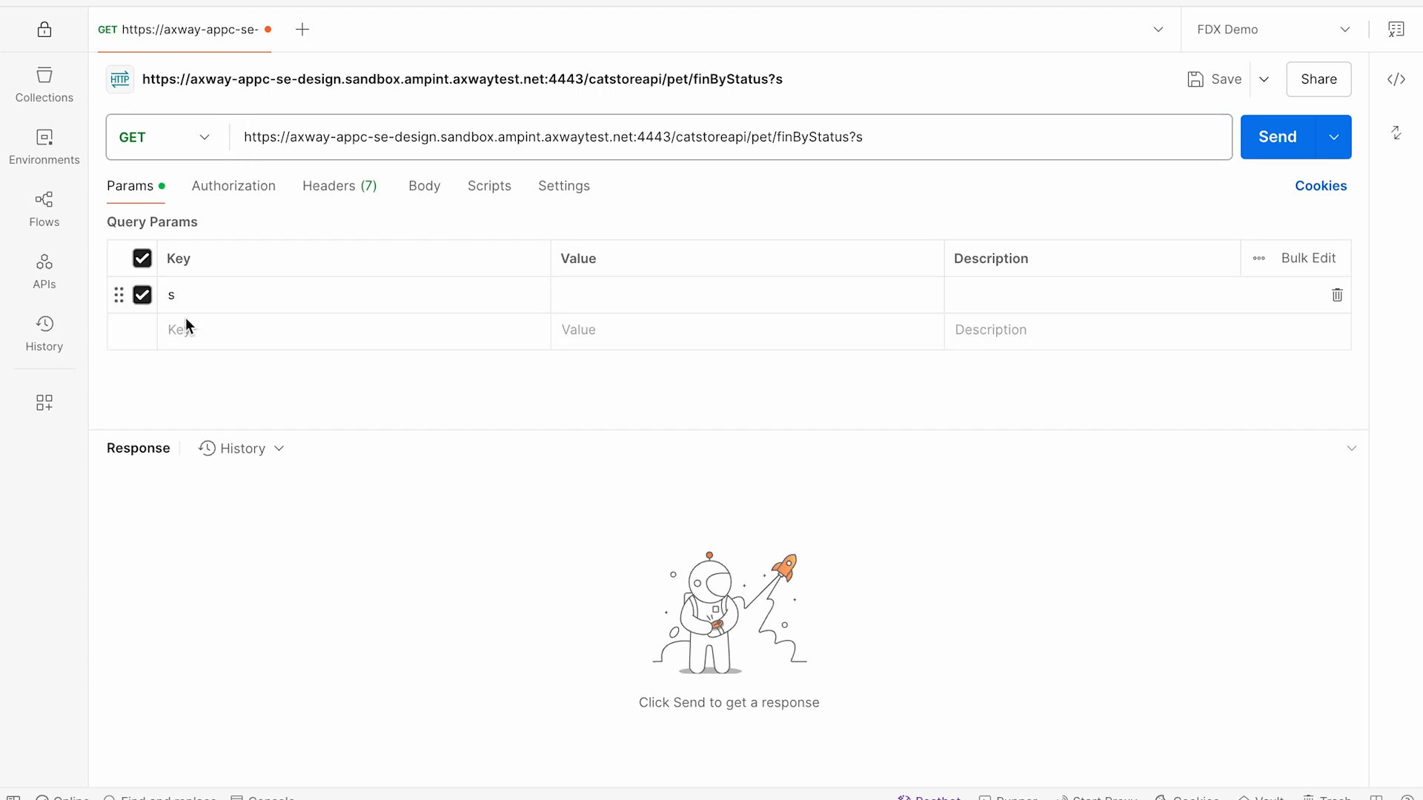
pyautogui.click(189, 296)
pyautogui.write('tatus=available')
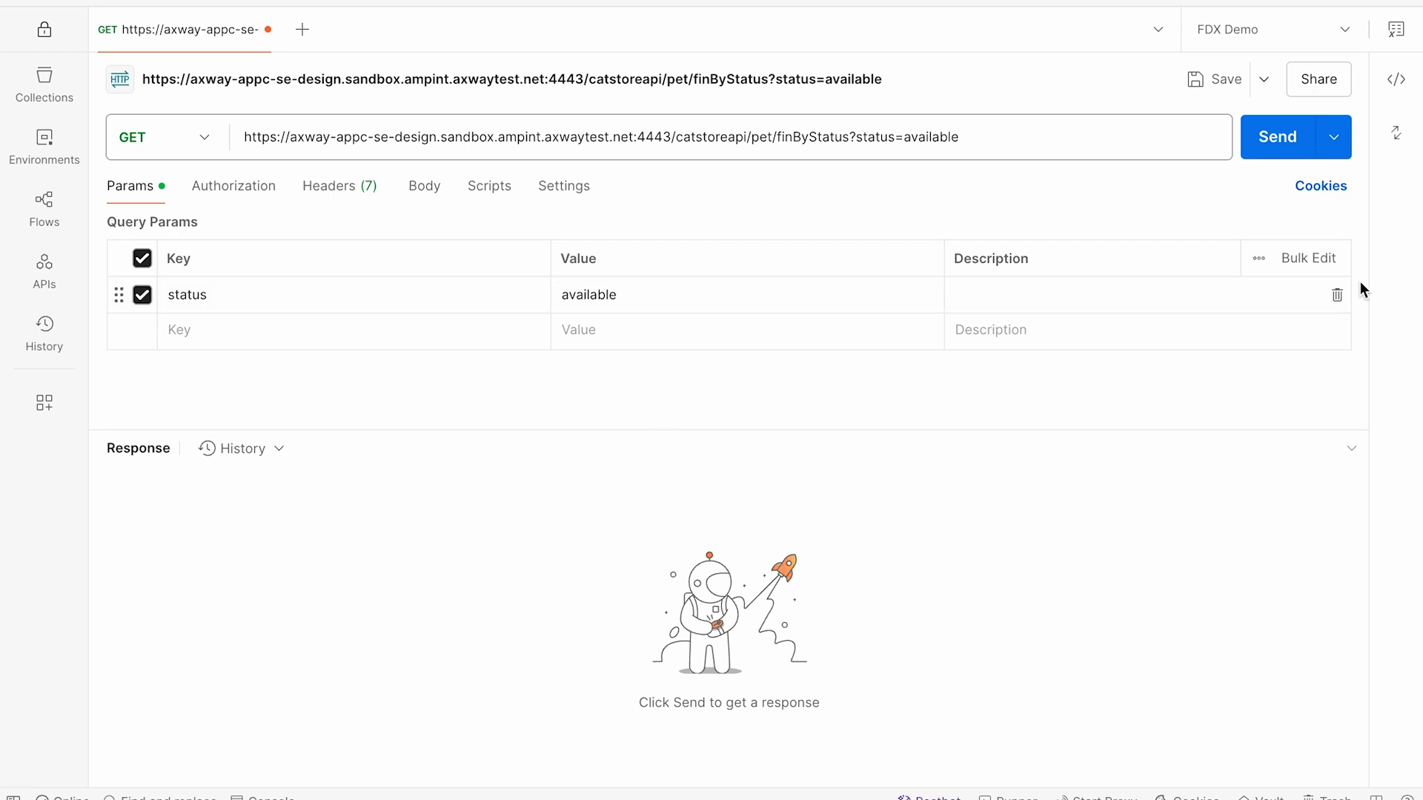
pyautogui.click(1269, 136)
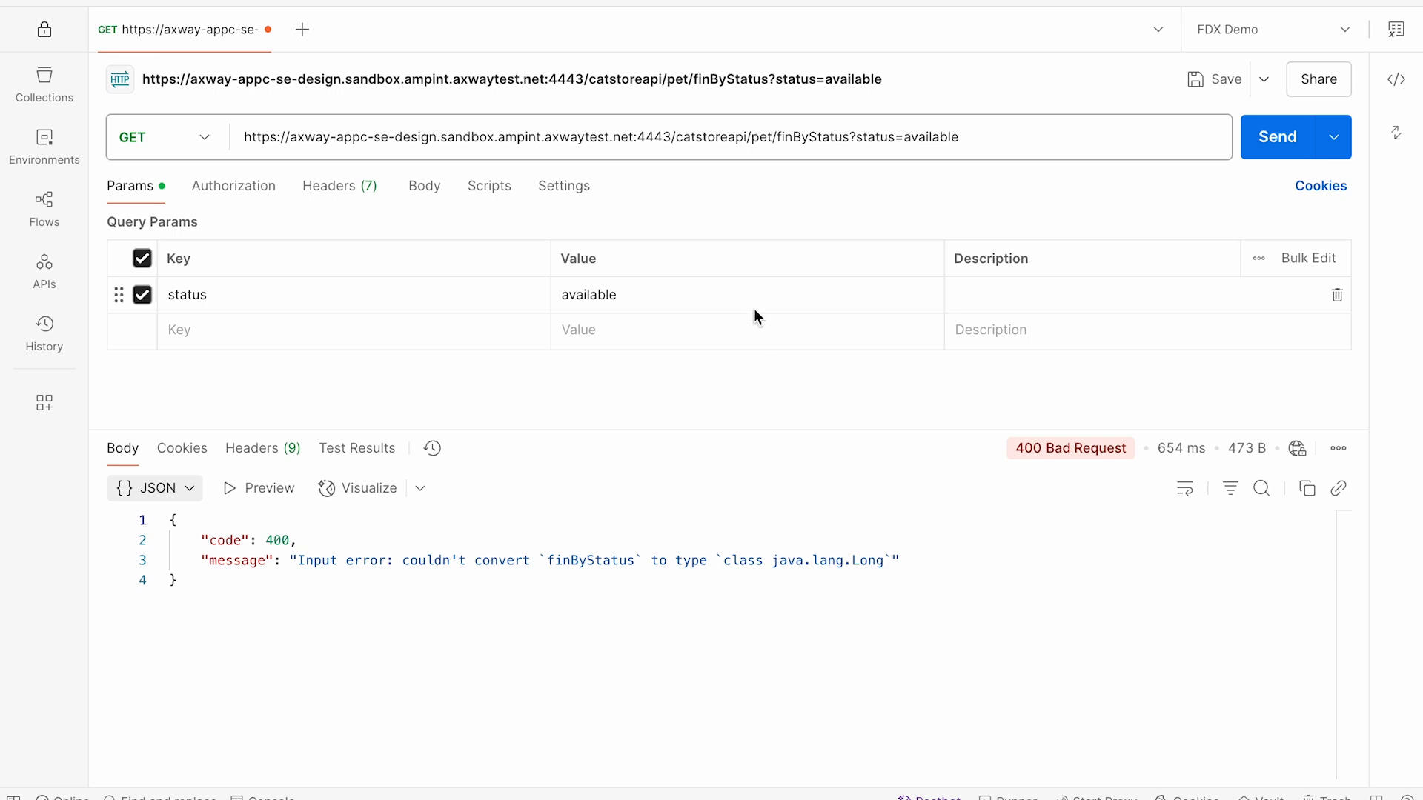
# Step: Correct the request path to /pet/findByStatus, resend the request and review the returned JSON
pyautogui.click(789, 136)
pyautogui.write('d')
pyautogui.click(1270, 138)
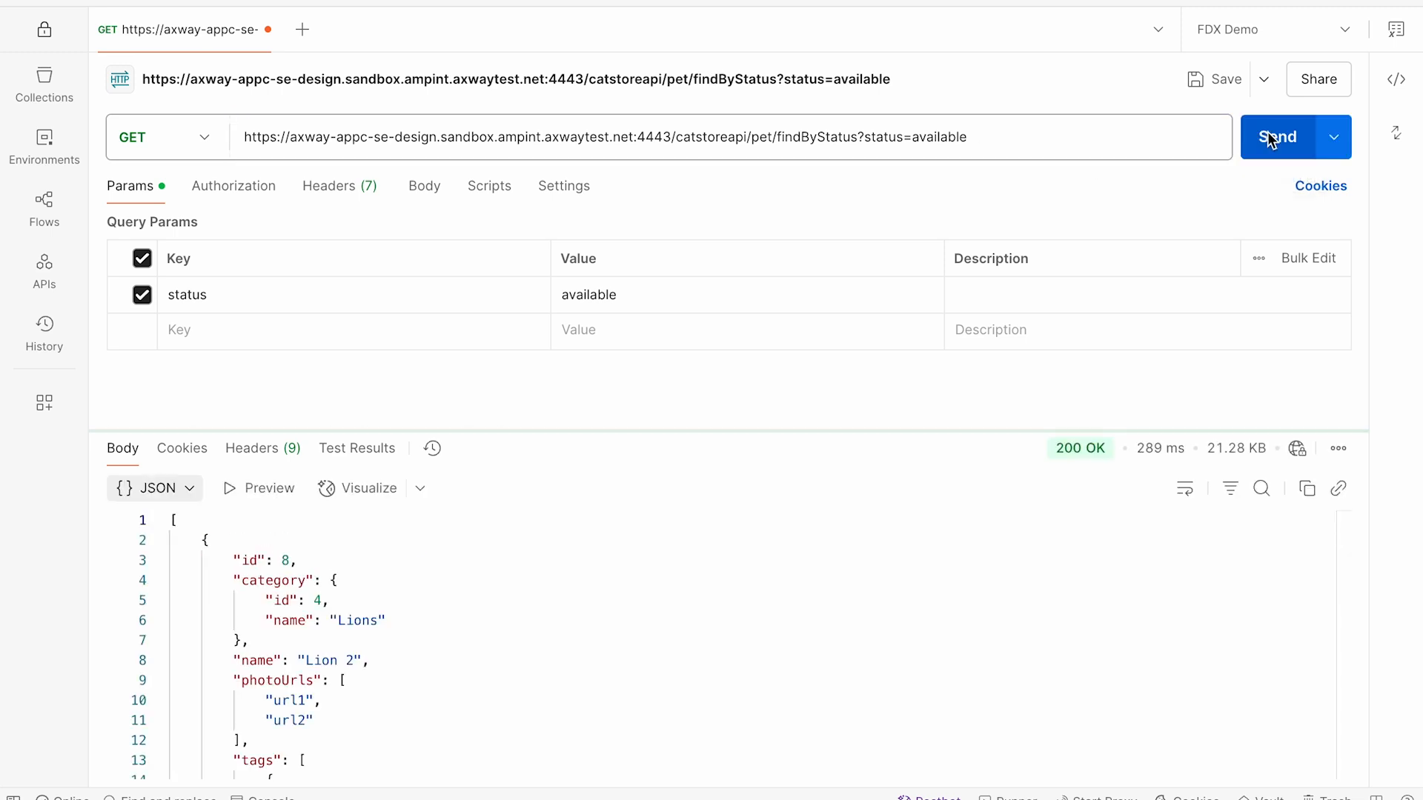
pyautogui.scroll(-2, 530, 604)
pyautogui.scroll(-10, 526, 602)
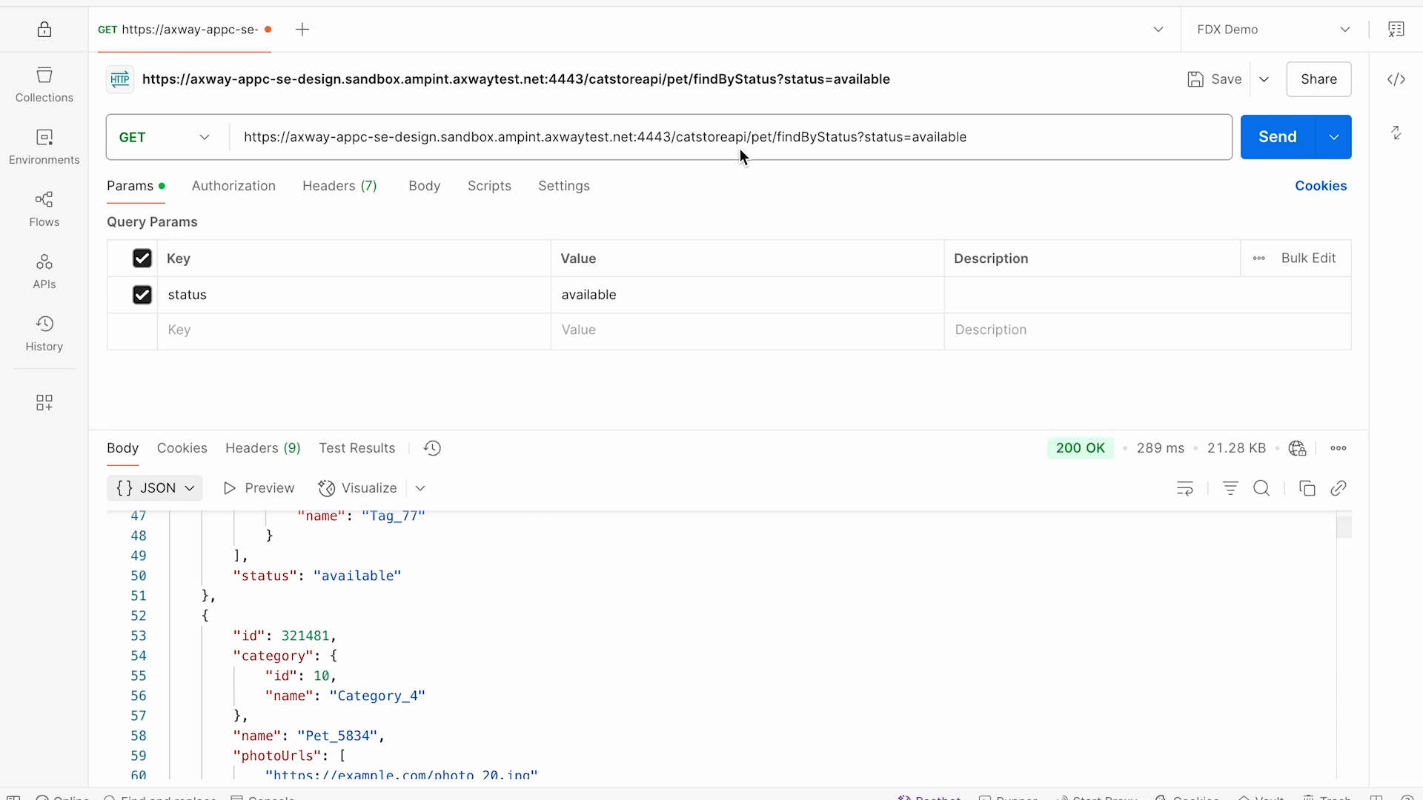
# Step: Check the catstoreapi base path in the request URL and view the request's authorization settings
pyautogui.click(718, 140)
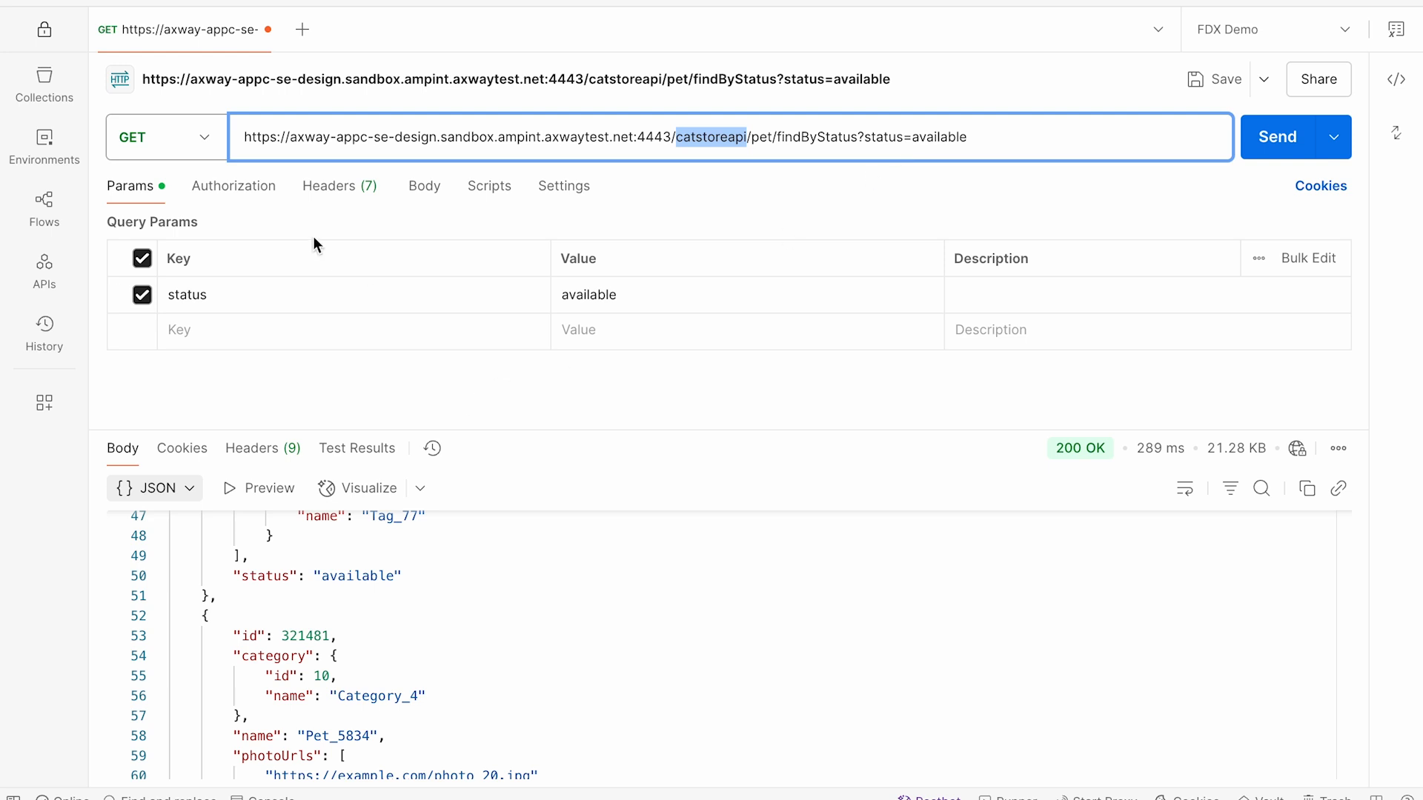
pyautogui.click(254, 197)
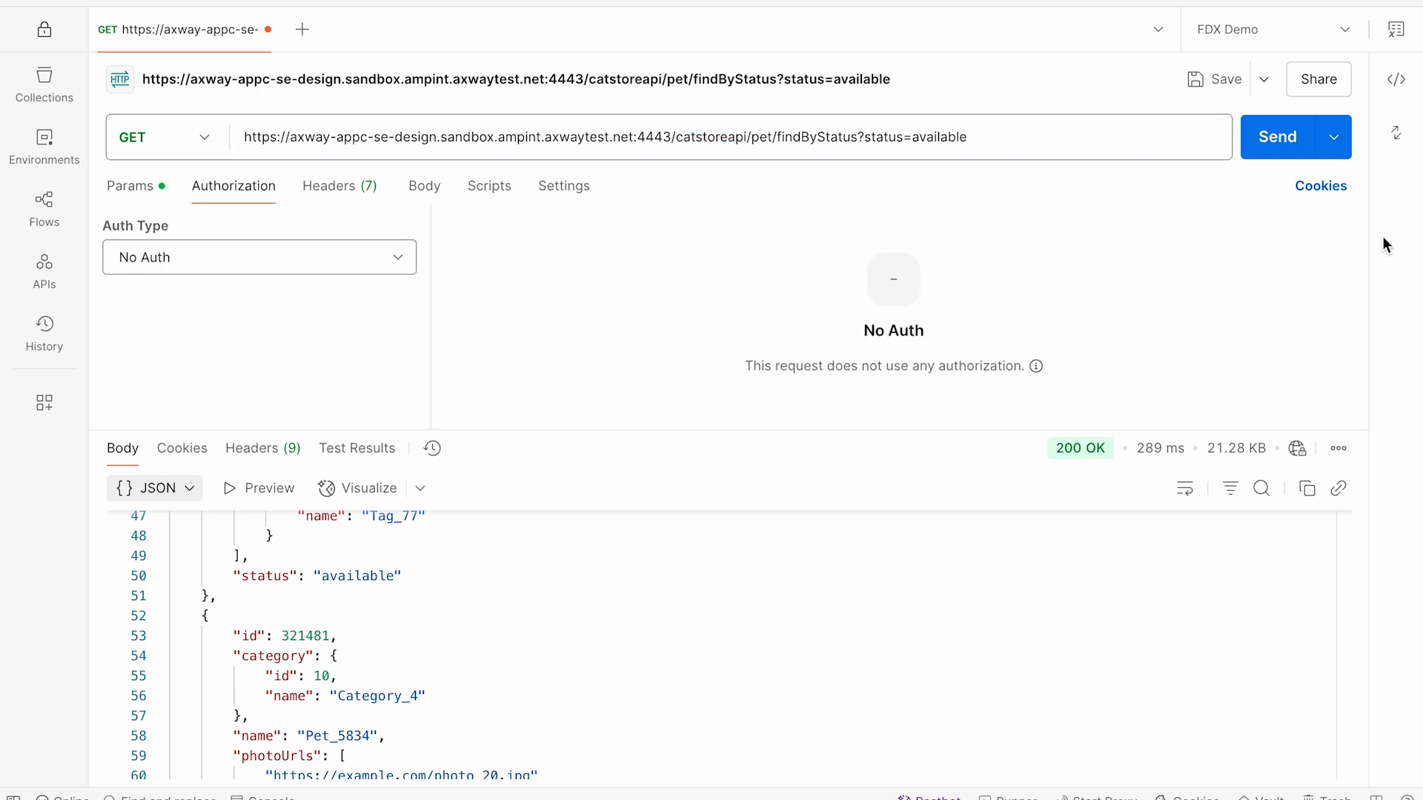
# Step: View the cURL code snippet of the findByStatus request
pyautogui.click(1397, 82)
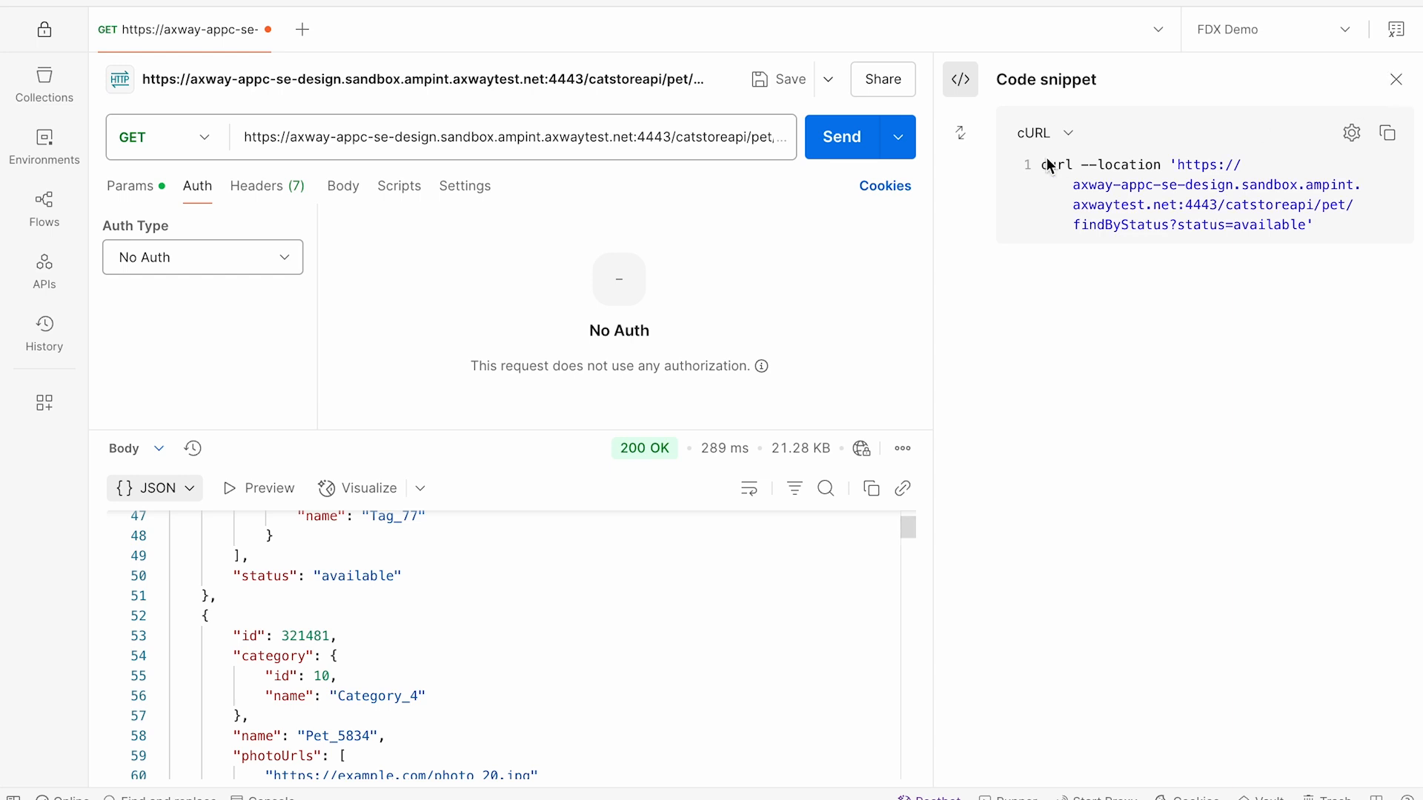
pyautogui.click(1393, 82)
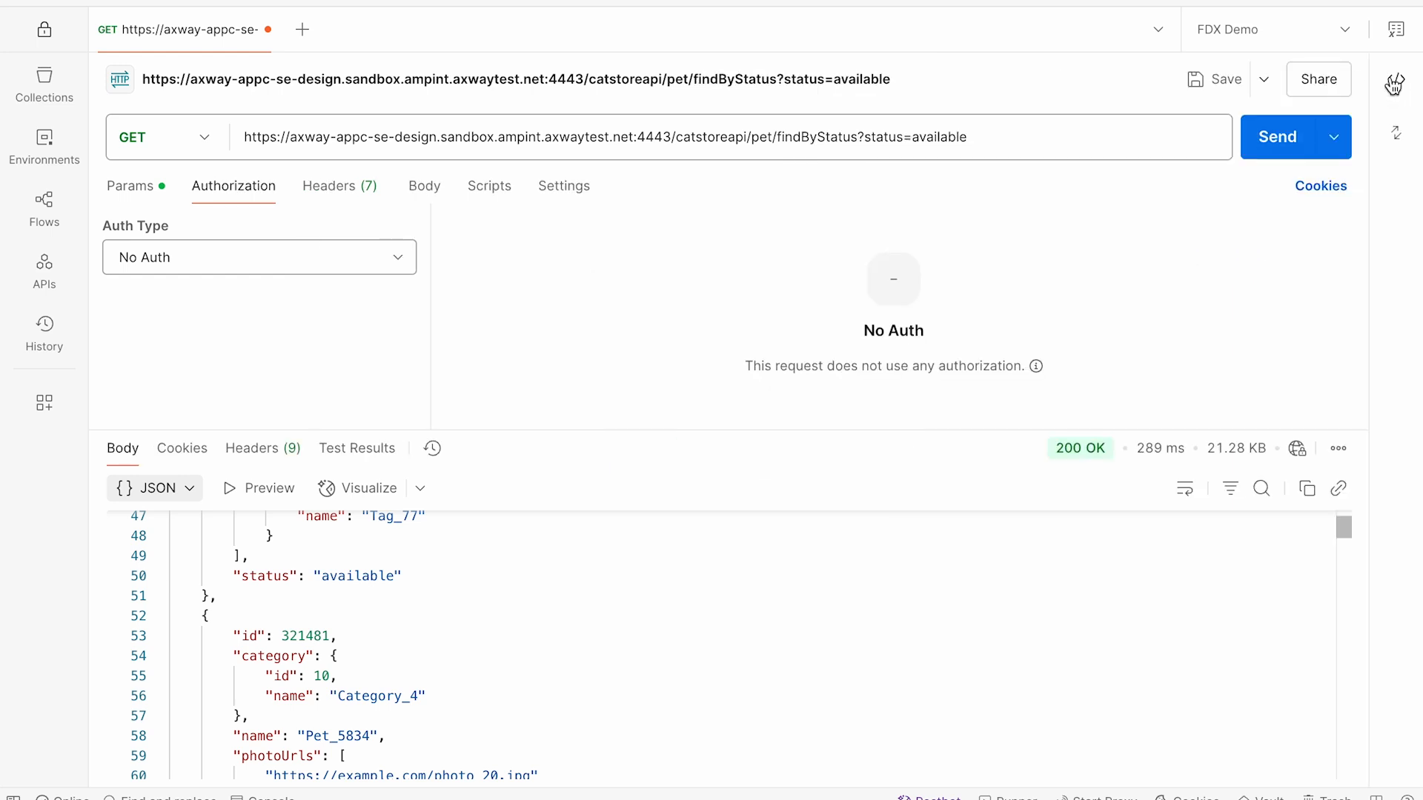
# Step: Switch to the Designer in Chrome and deactivate the CatStore API on the Shared Data Plane
pyautogui.press('super+Tab')
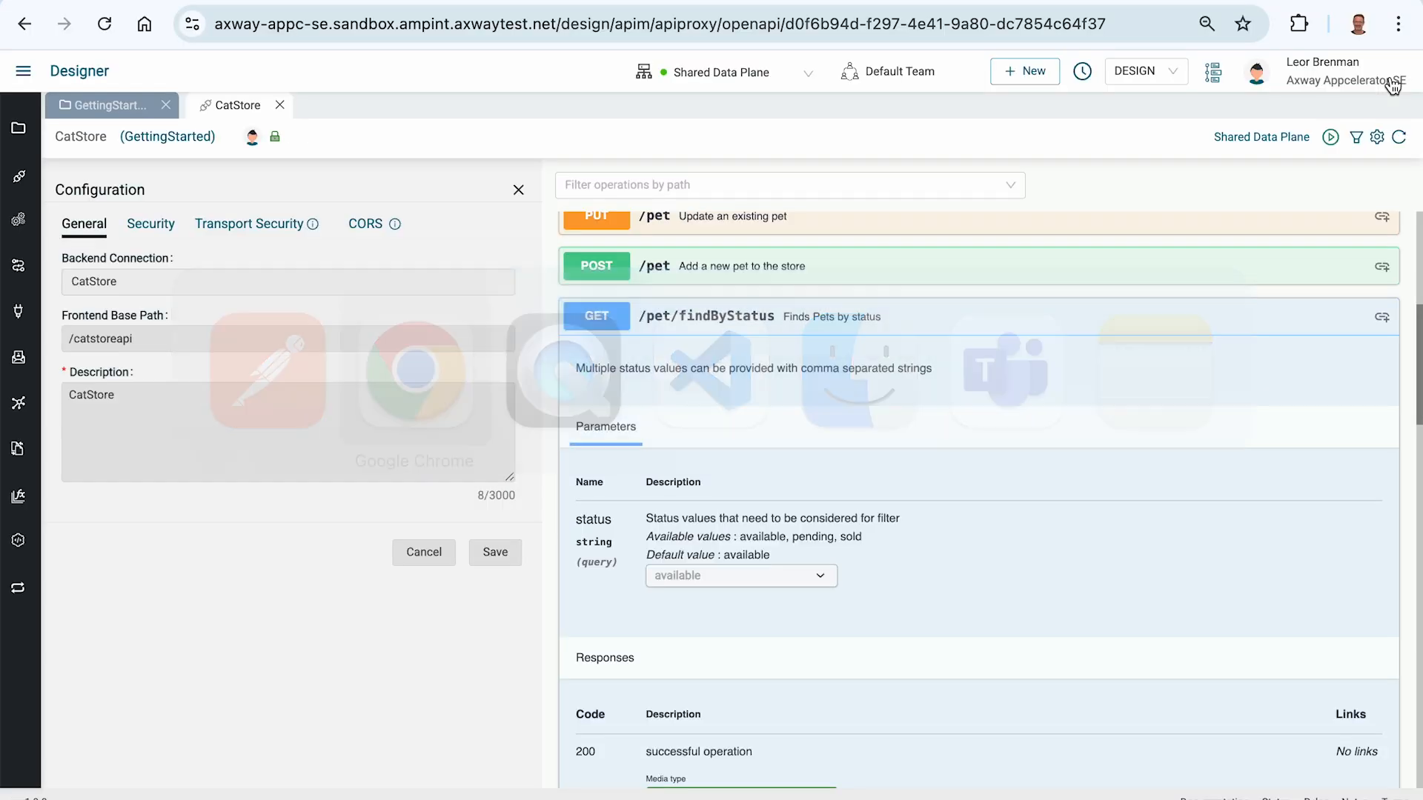
pyautogui.click(1328, 137)
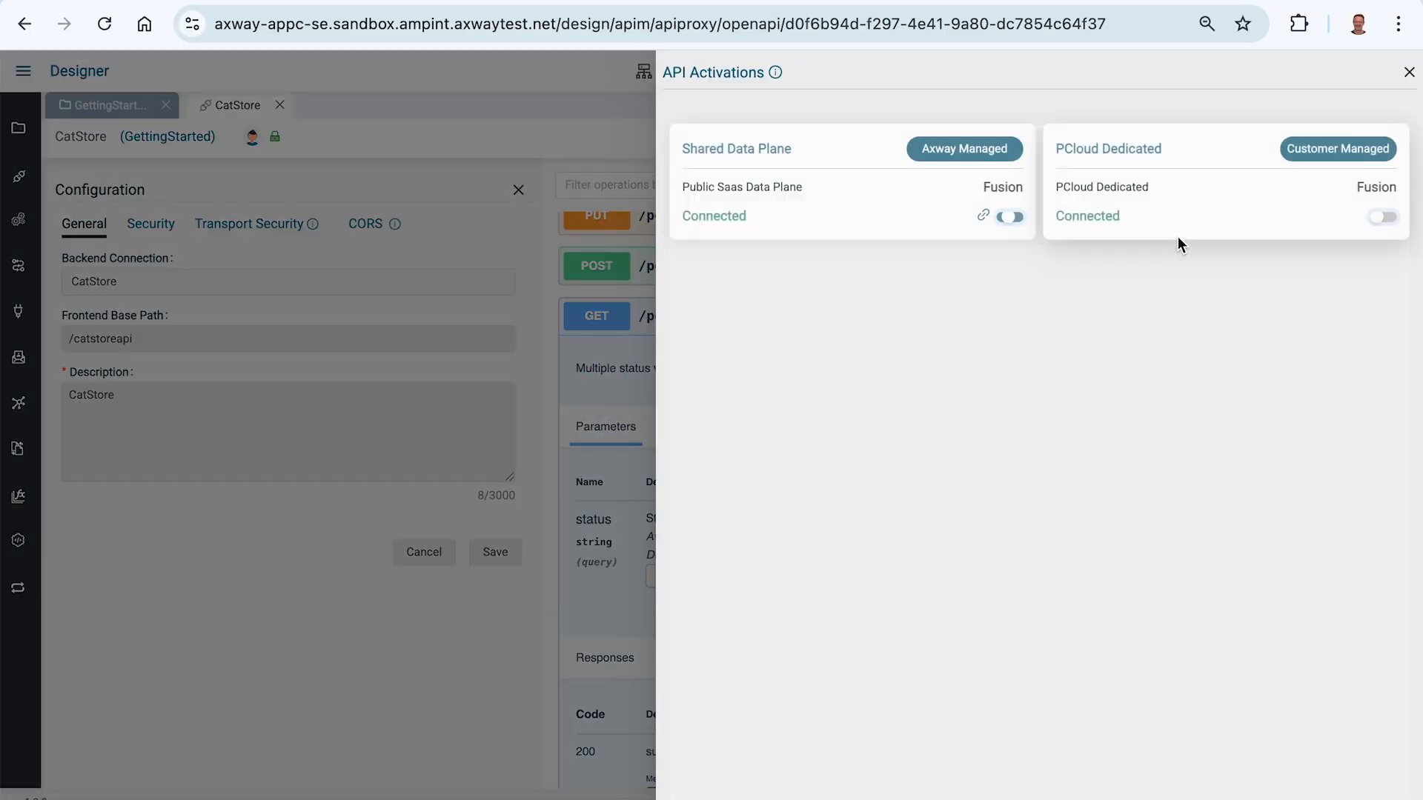
pyautogui.click(1008, 217)
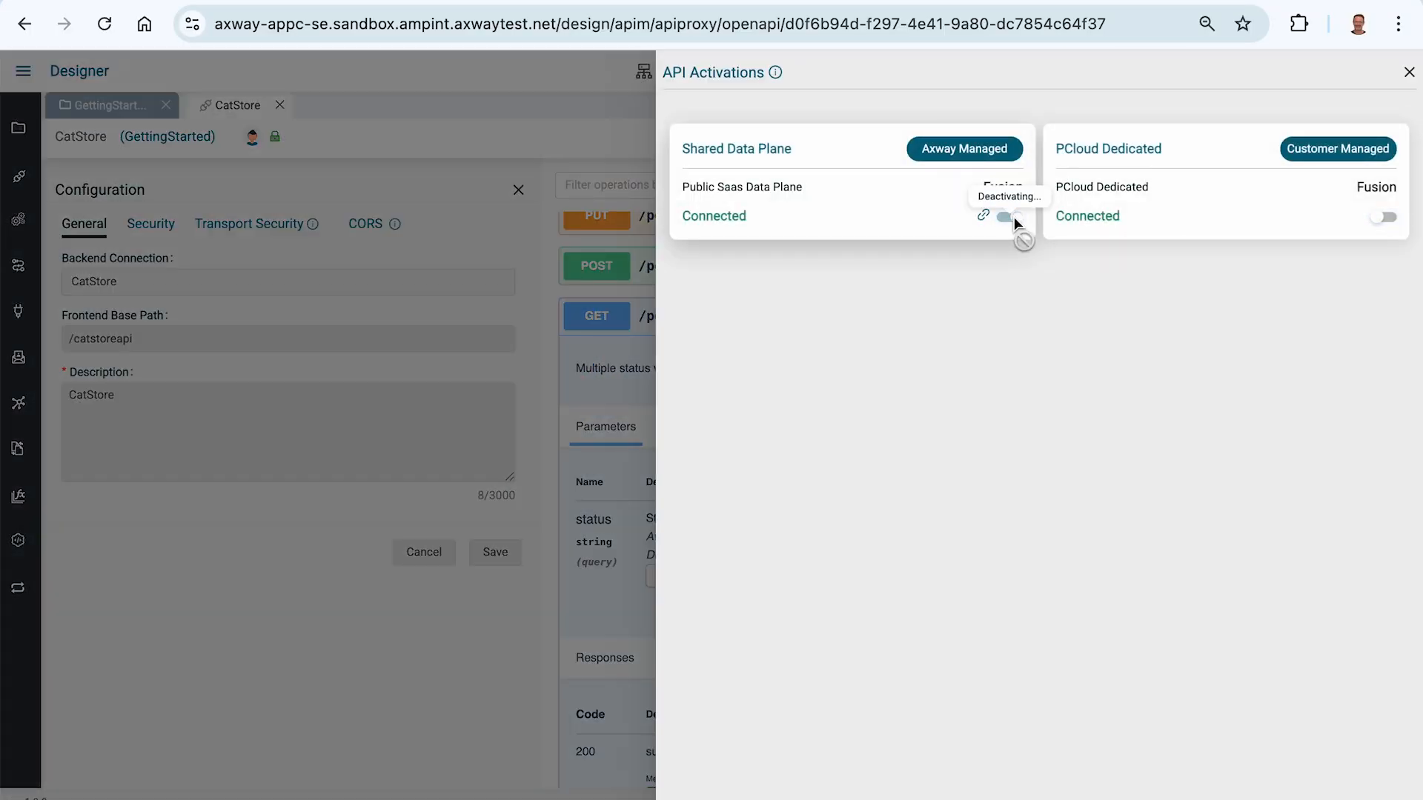
pyautogui.click(212, 542)
# Step: Set the CatStore proxy's global inbound security to API Key
pyautogui.click(149, 226)
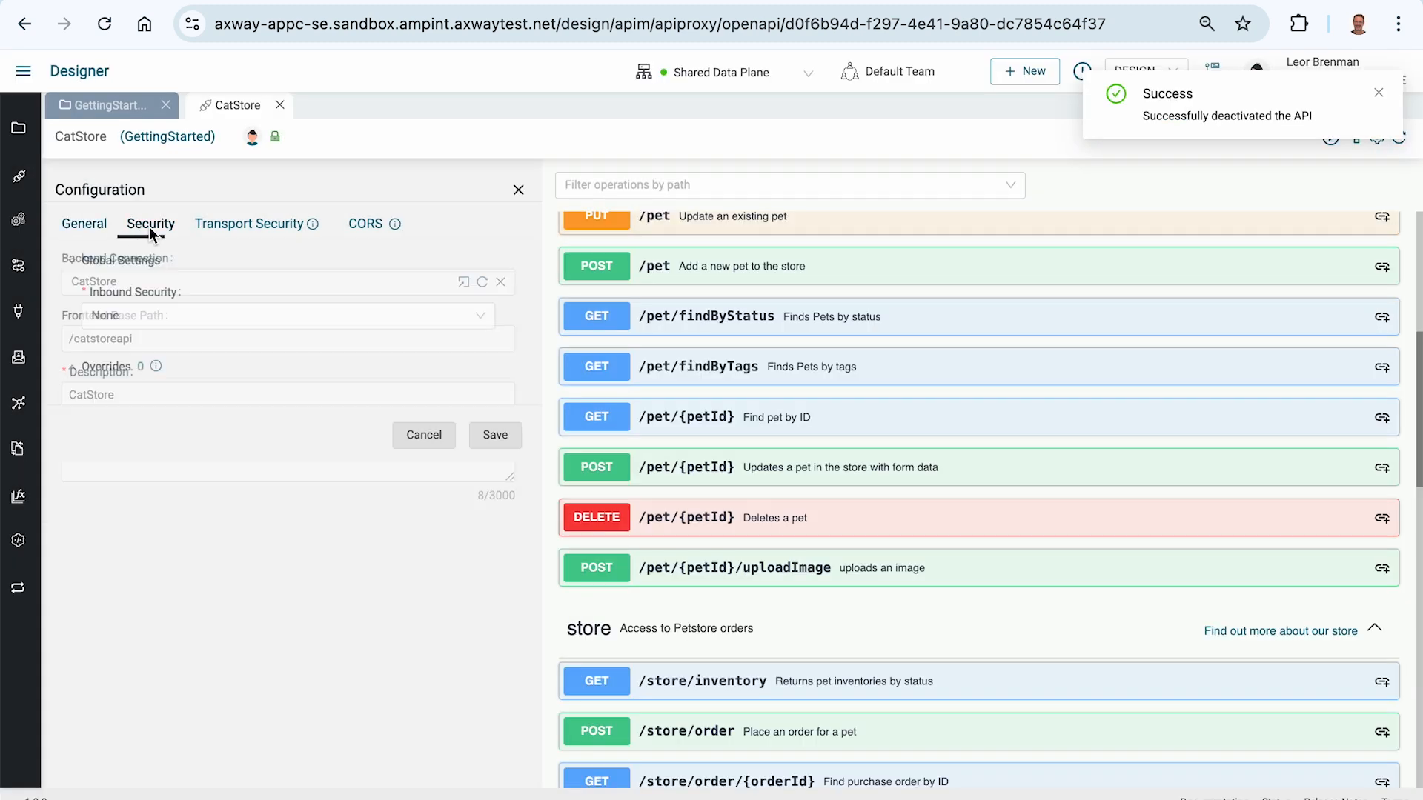
pyautogui.click(123, 310)
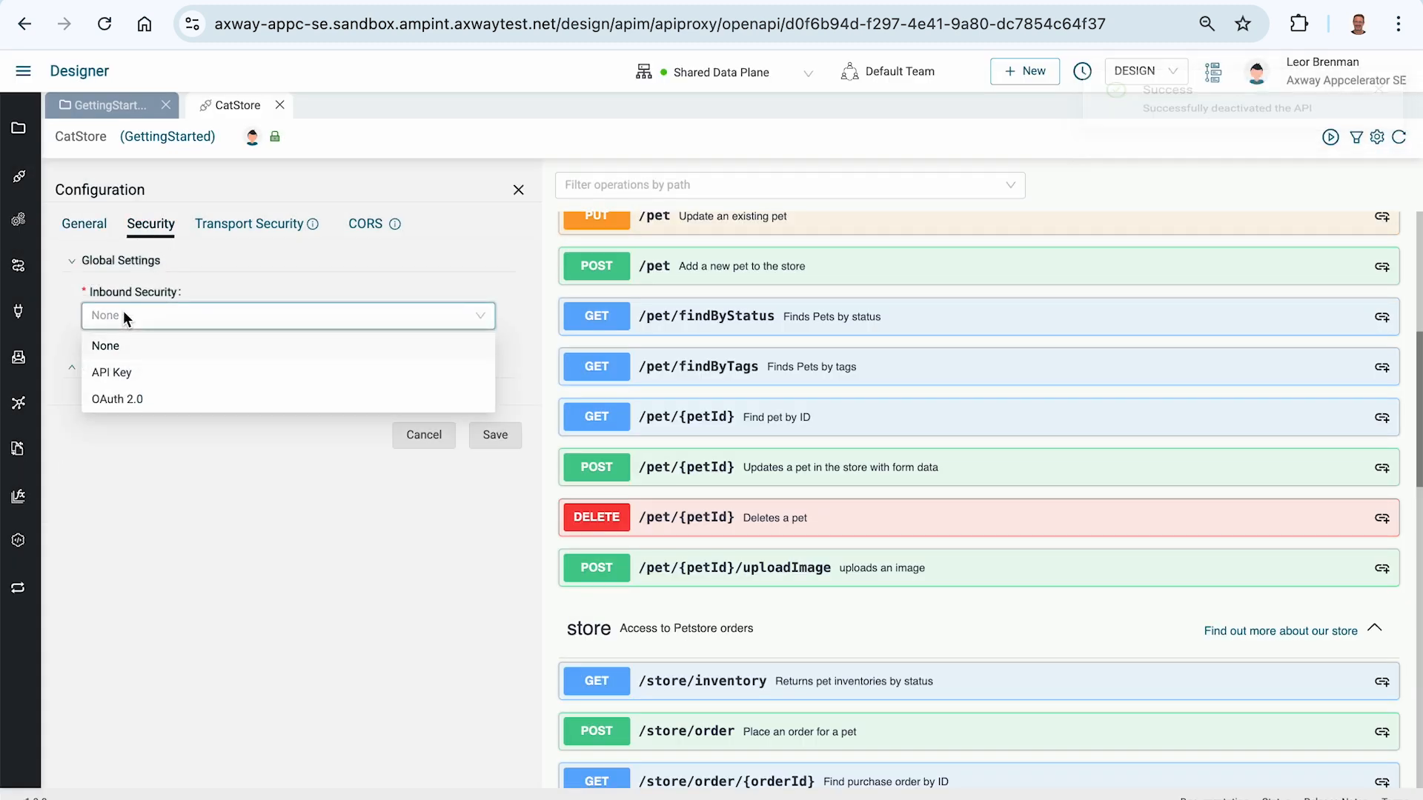
pyautogui.click(112, 371)
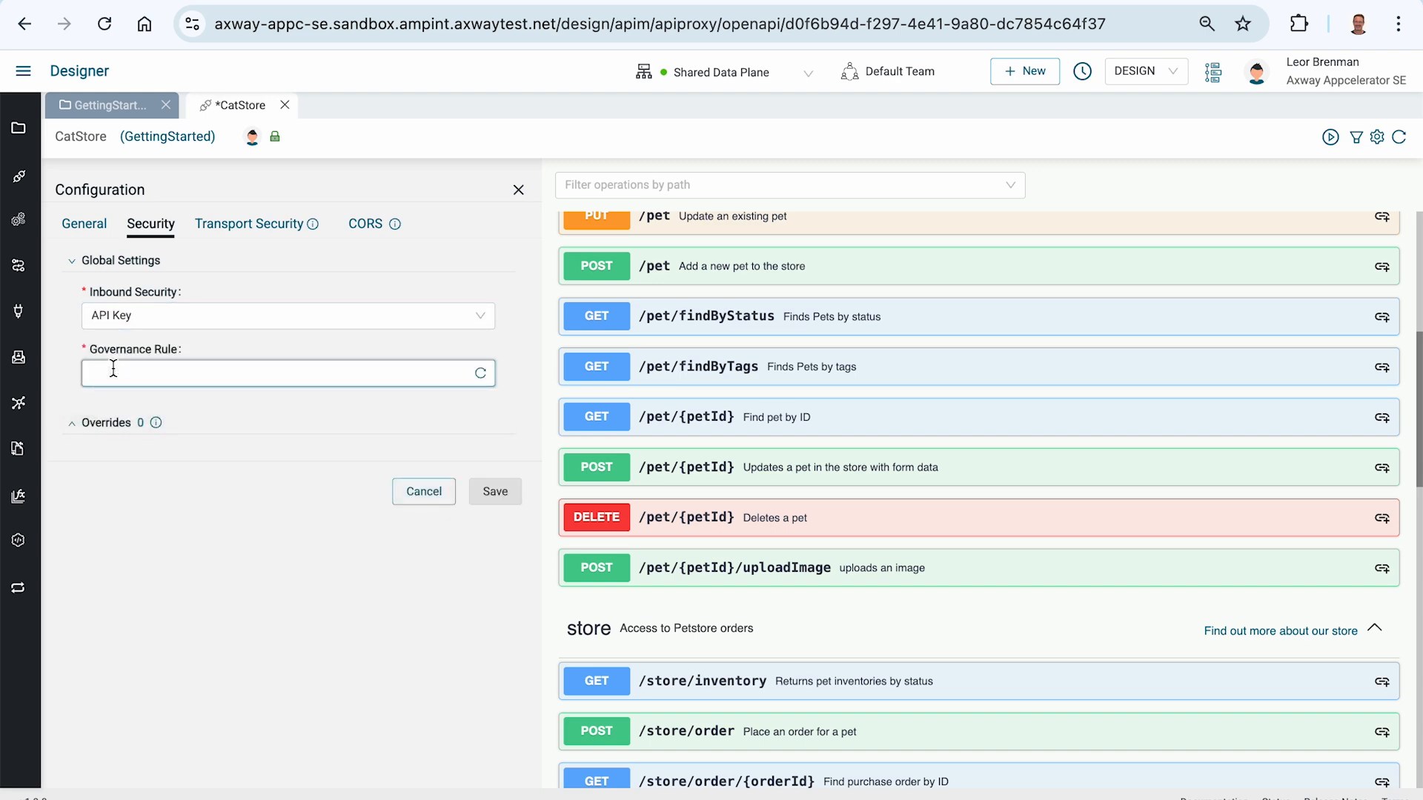
# Step: Start a new API Key governance rule with APIKey as its name and description
pyautogui.click(161, 375)
pyautogui.click(299, 501)
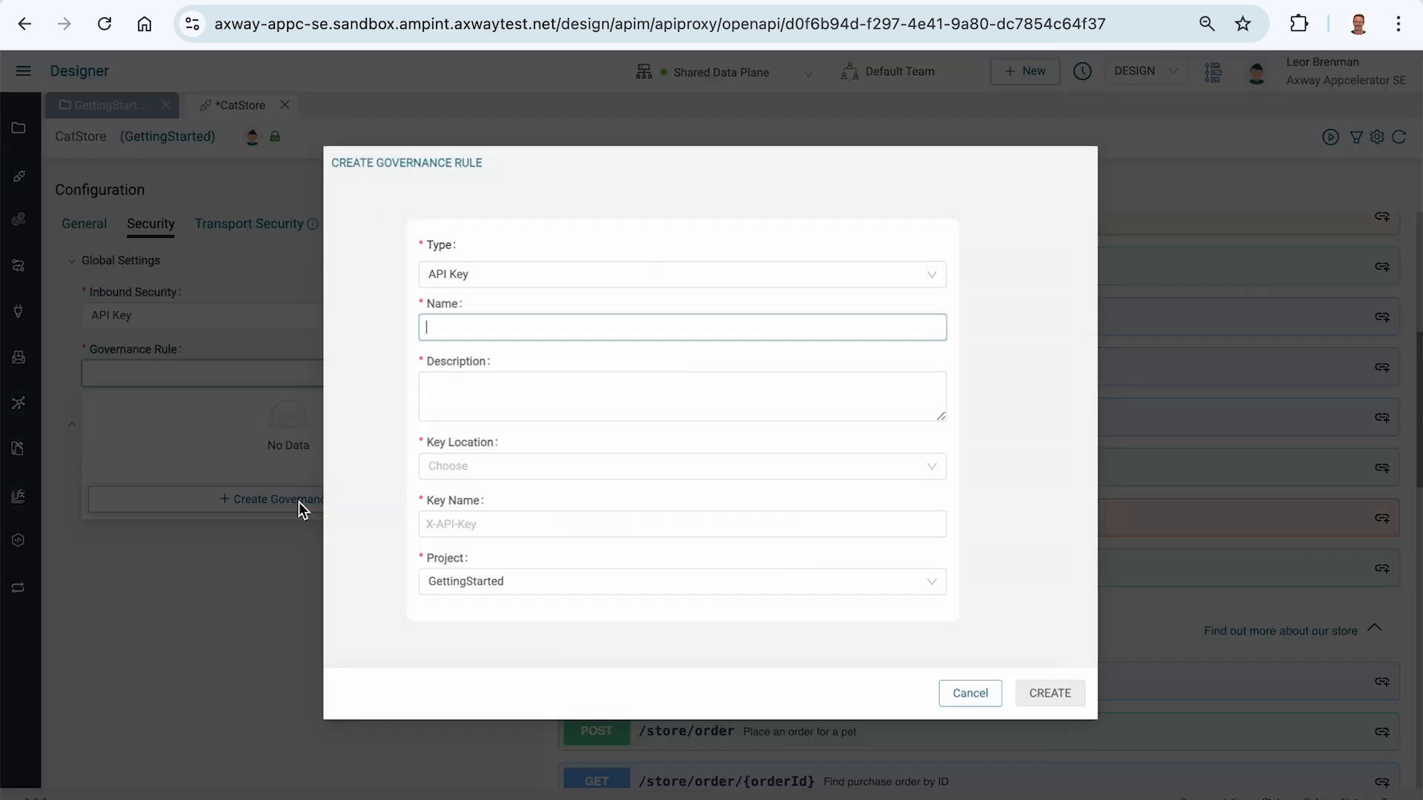
pyautogui.click(491, 329)
pyautogui.write('A')
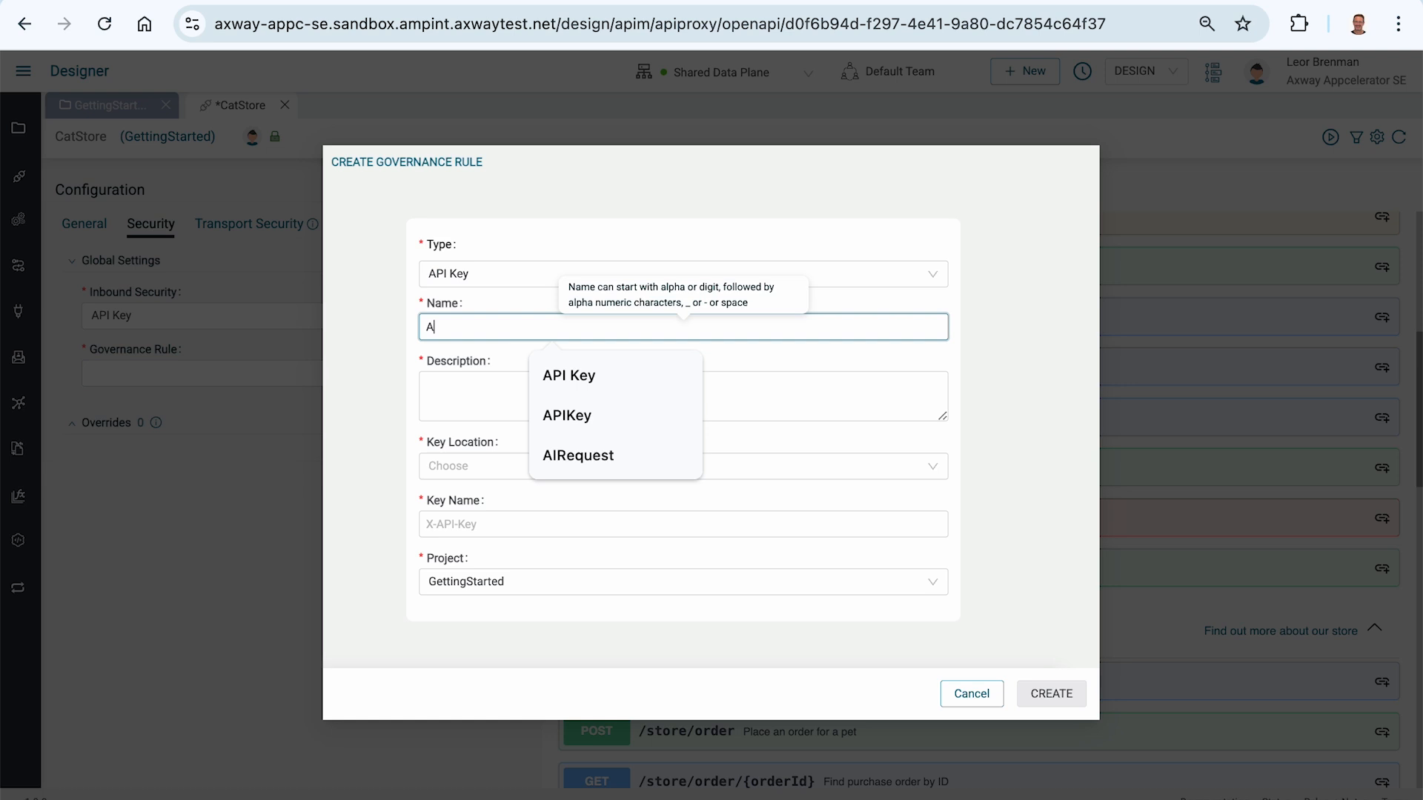
pyautogui.write('PIKey')
pyautogui.hotkey('ctrl', 'a')
pyautogui.hotkey('ctrl', 'c')
pyautogui.press('Tab')
pyautogui.hotkey('ctrl', 'v')
# Step: Set the rule's key location to Header and key name to x-api-key, and create the rule
pyautogui.click(470, 461)
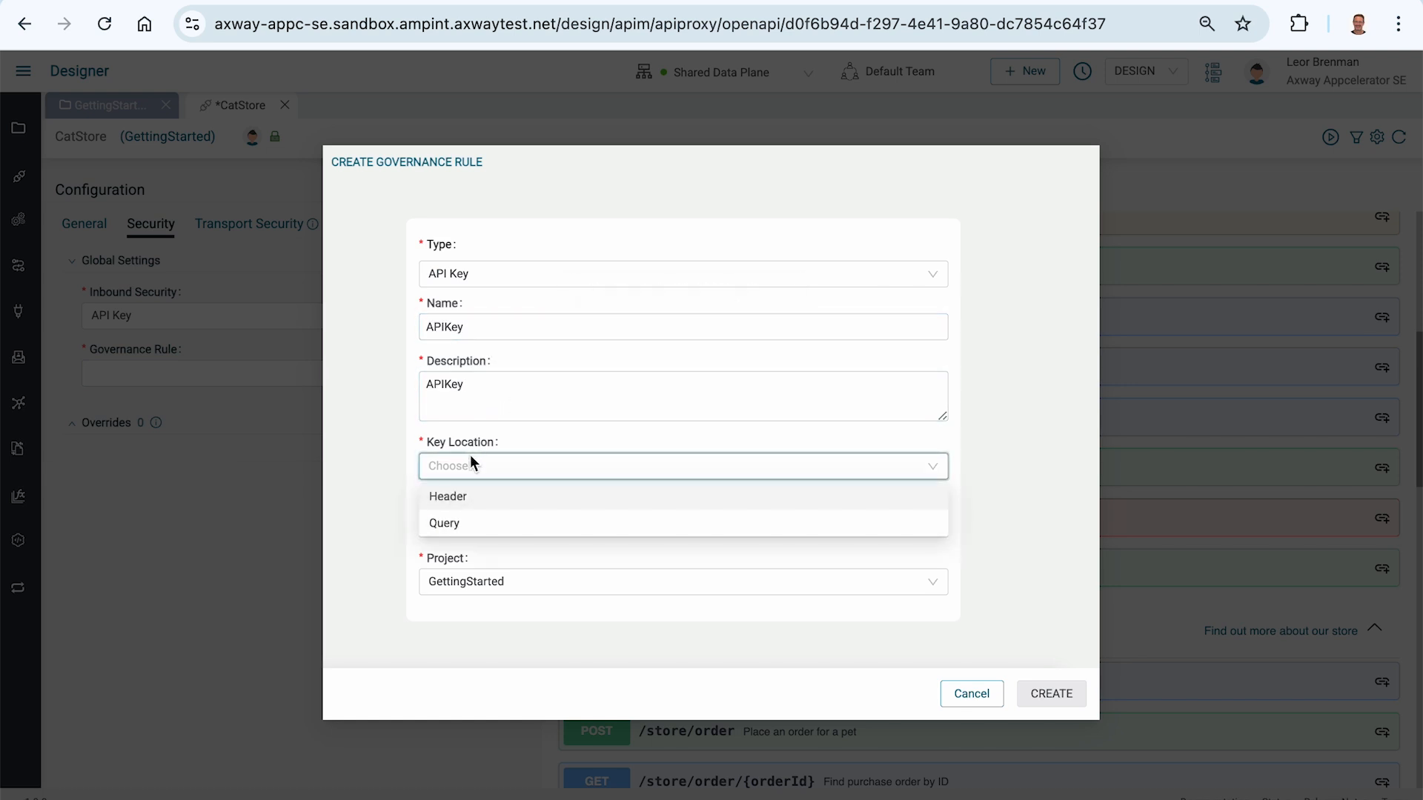
pyautogui.click(453, 499)
pyautogui.click(450, 527)
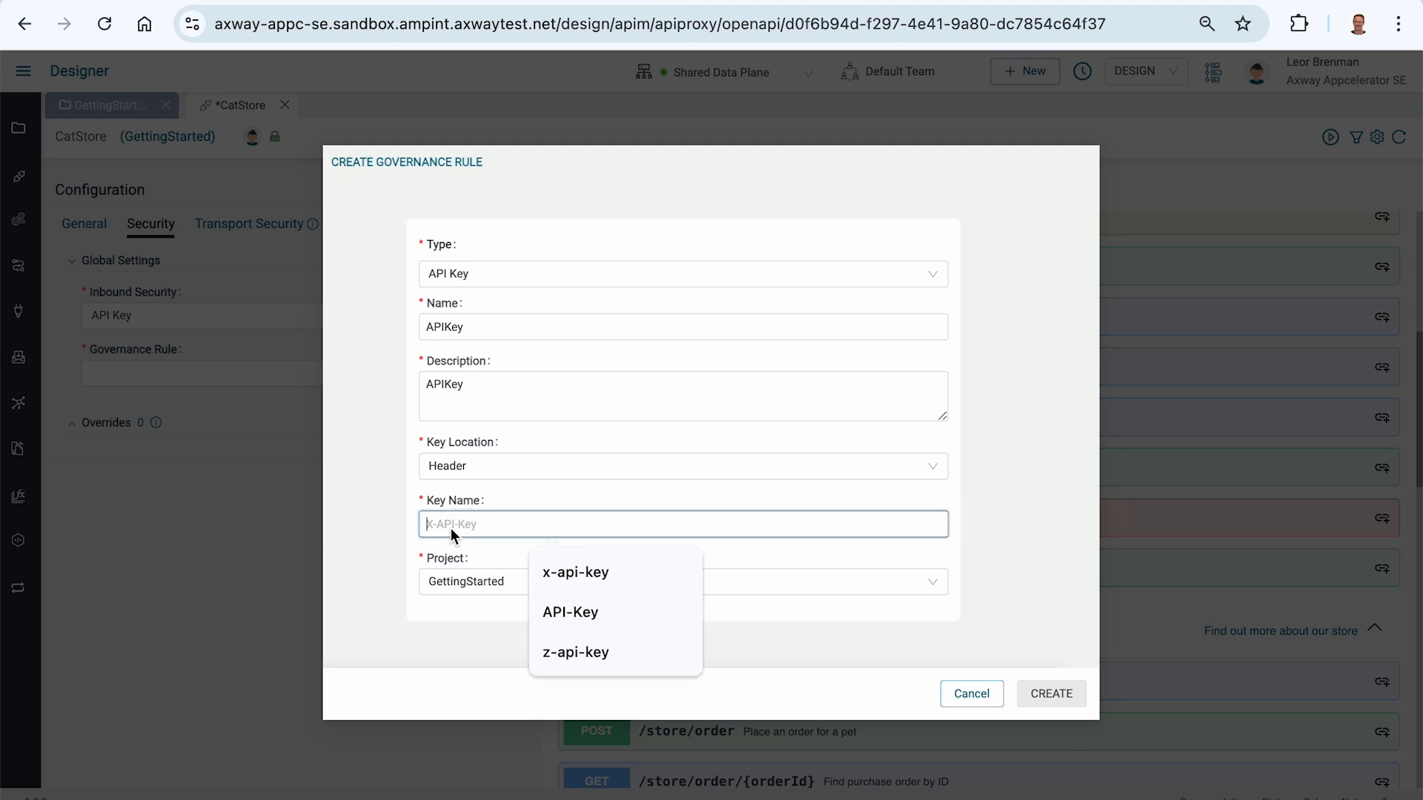
pyautogui.write('x')
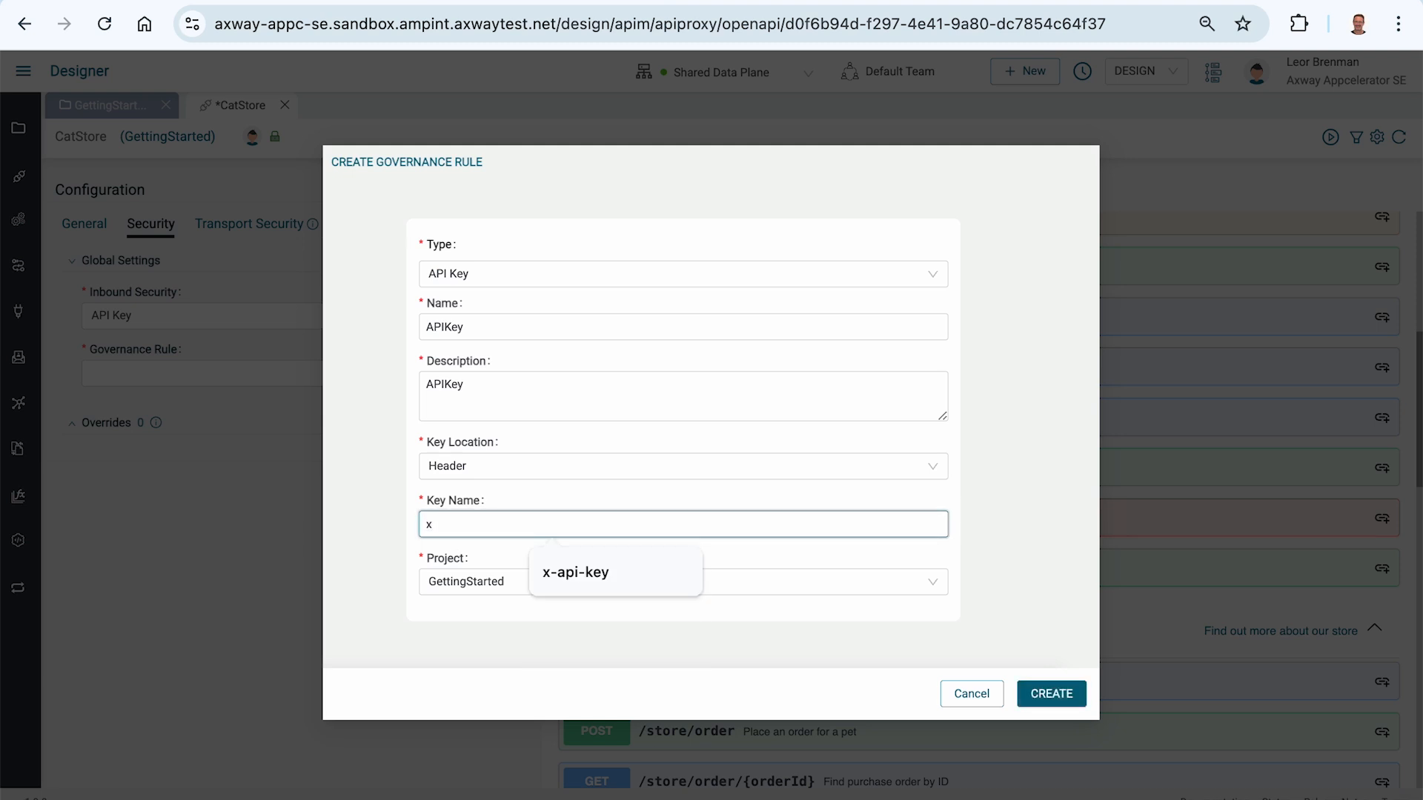
pyautogui.write('-api-key')
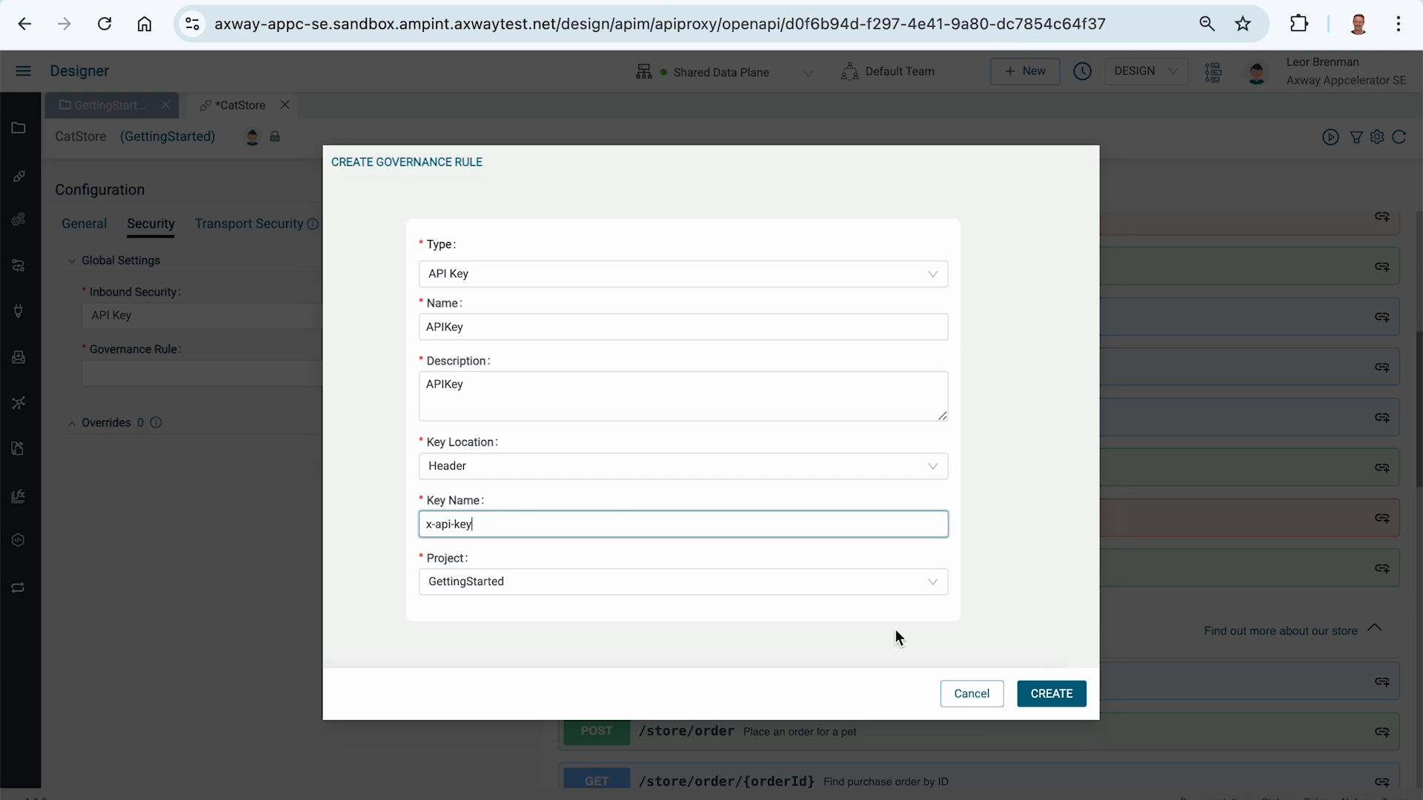
pyautogui.click(1049, 692)
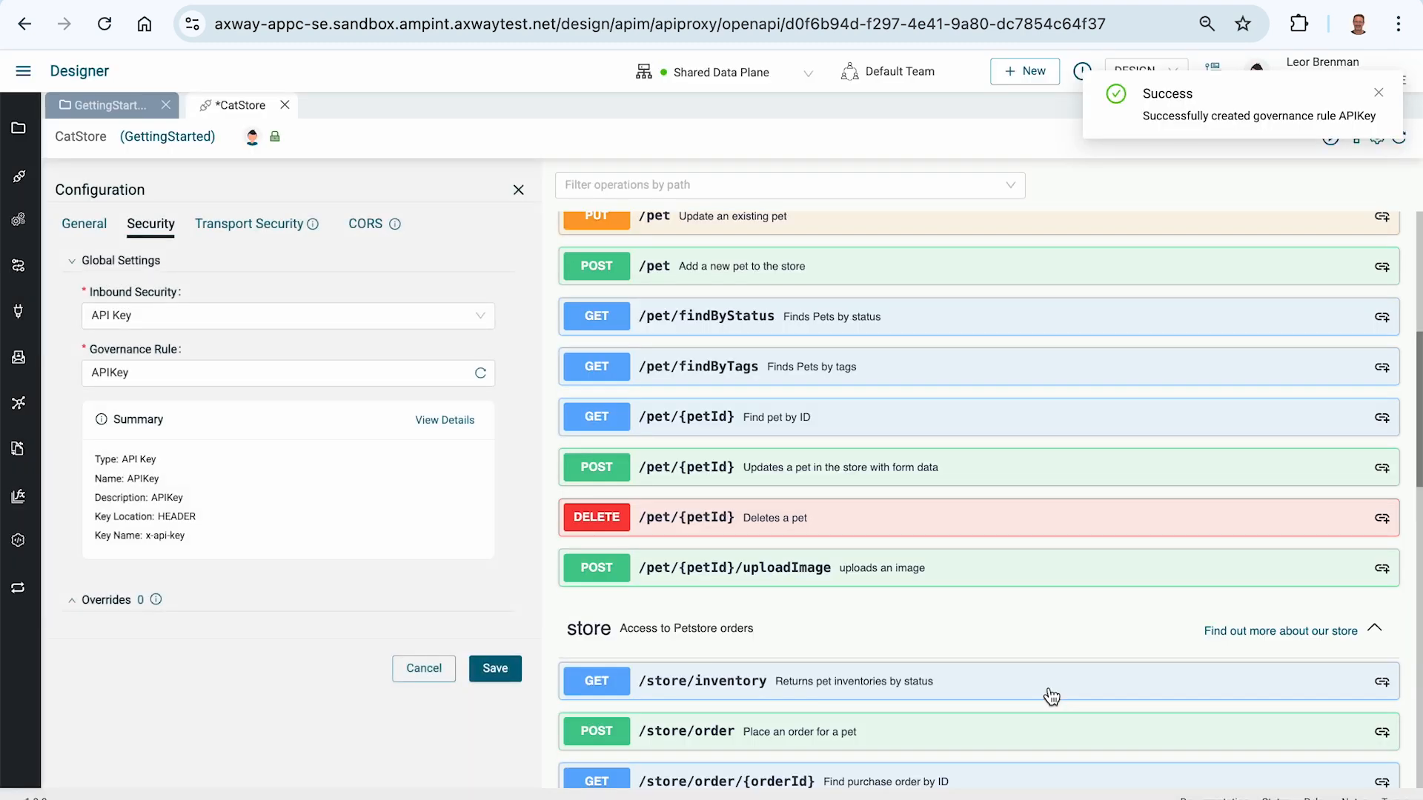
# Step: Save the CatStore security configuration and activate the API on the Shared Data Plane again
pyautogui.click(498, 667)
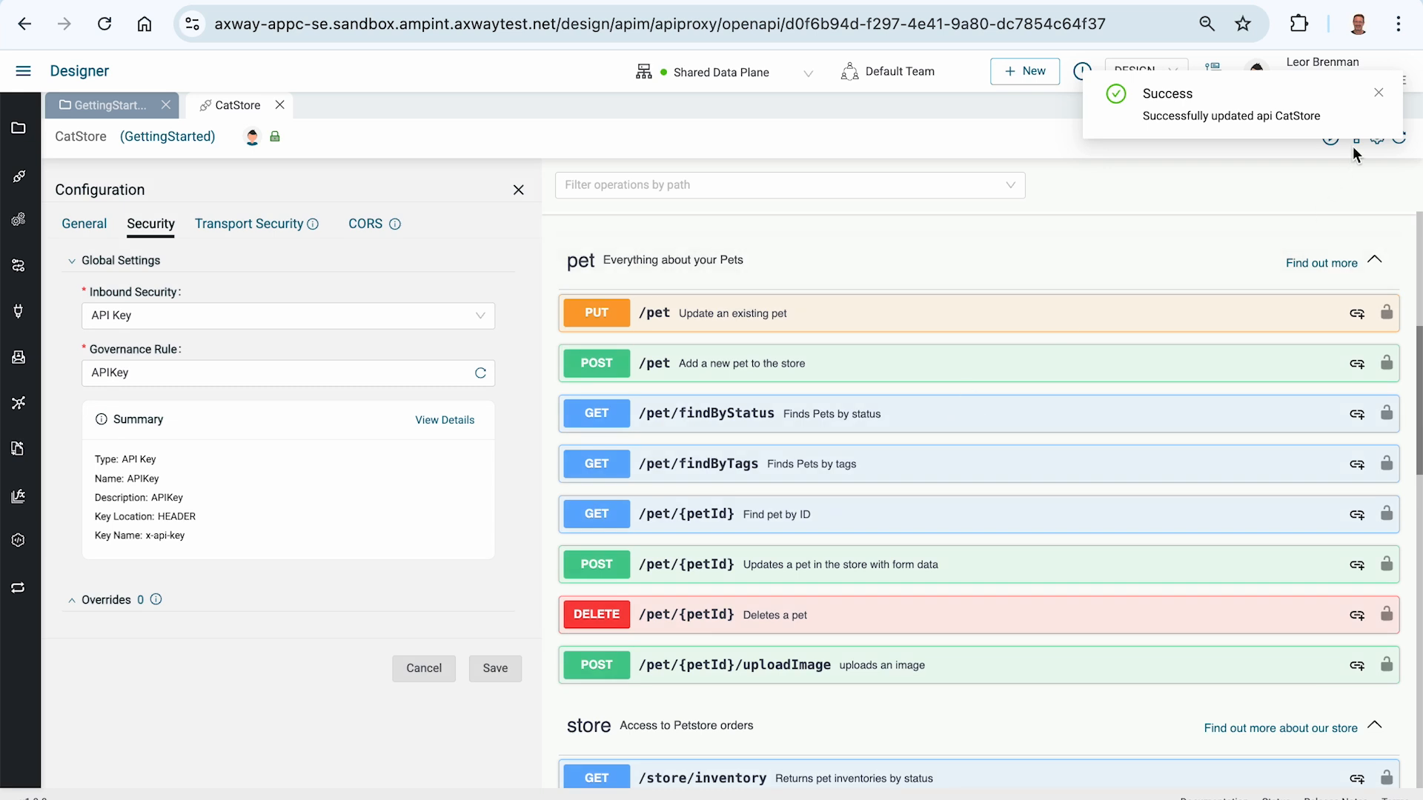
pyautogui.click(1378, 93)
pyautogui.click(1327, 137)
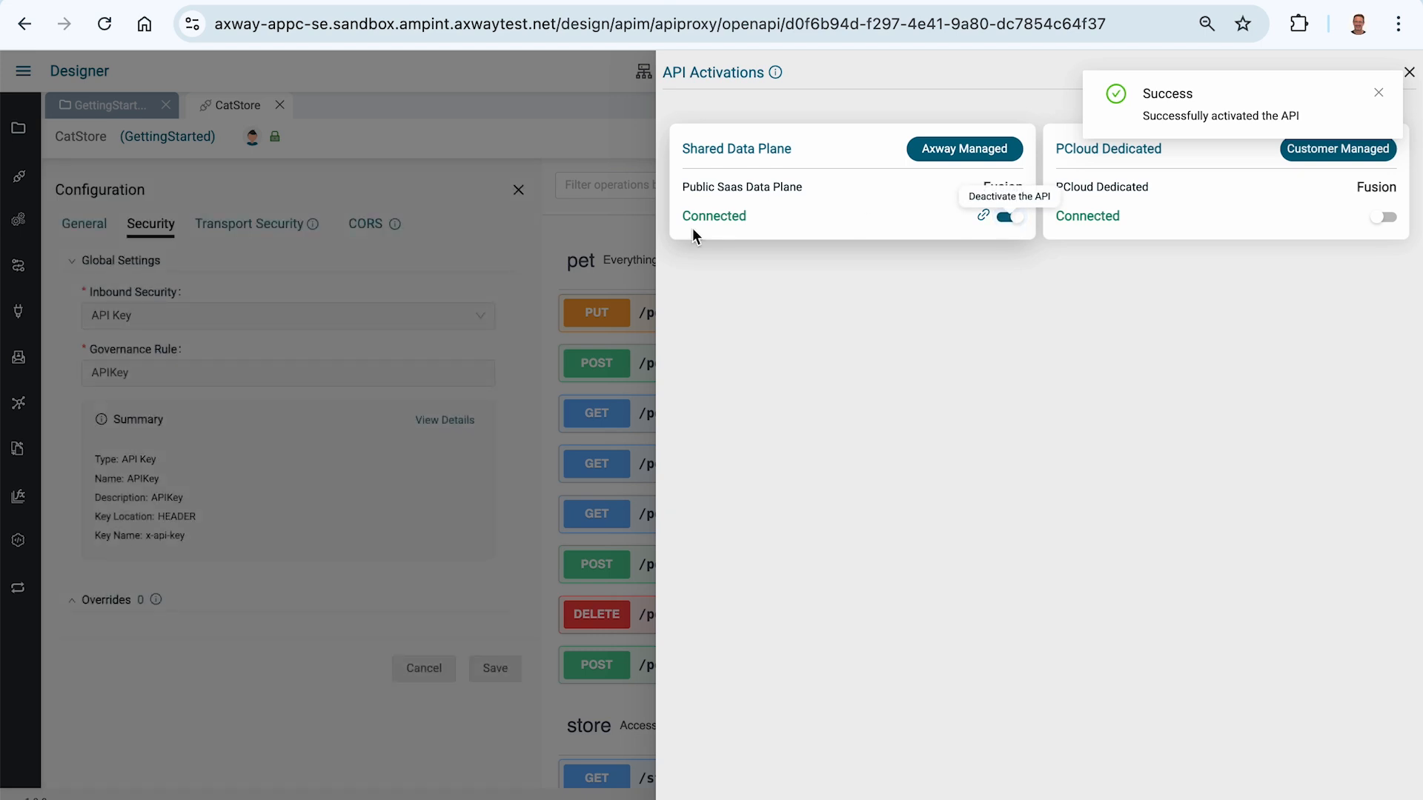
pyautogui.click(490, 243)
# Step: Switch to Postman and resend the findByStatus request without authorization
pyautogui.press('super+Tab')
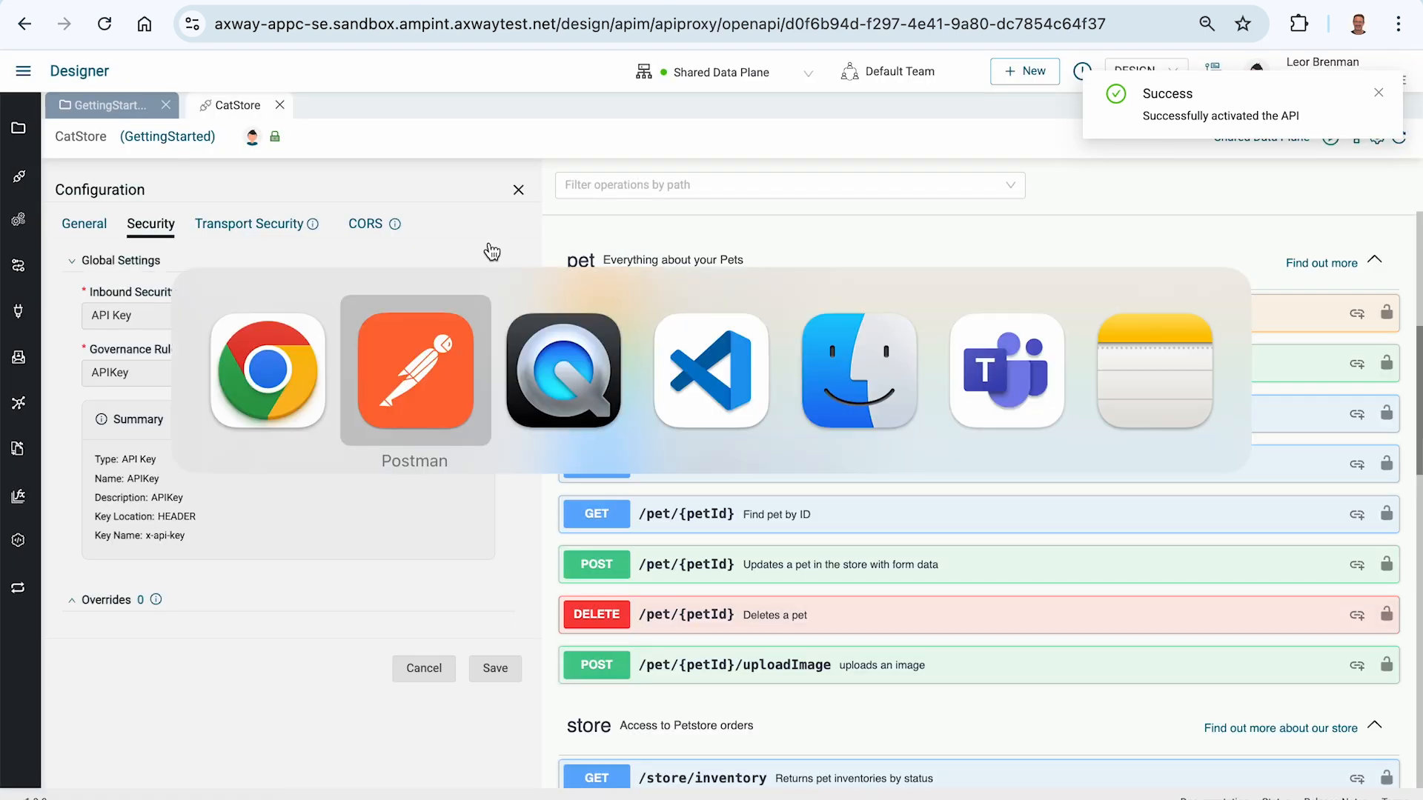
pyautogui.click(1274, 139)
pyautogui.moveTo(1118, 464)
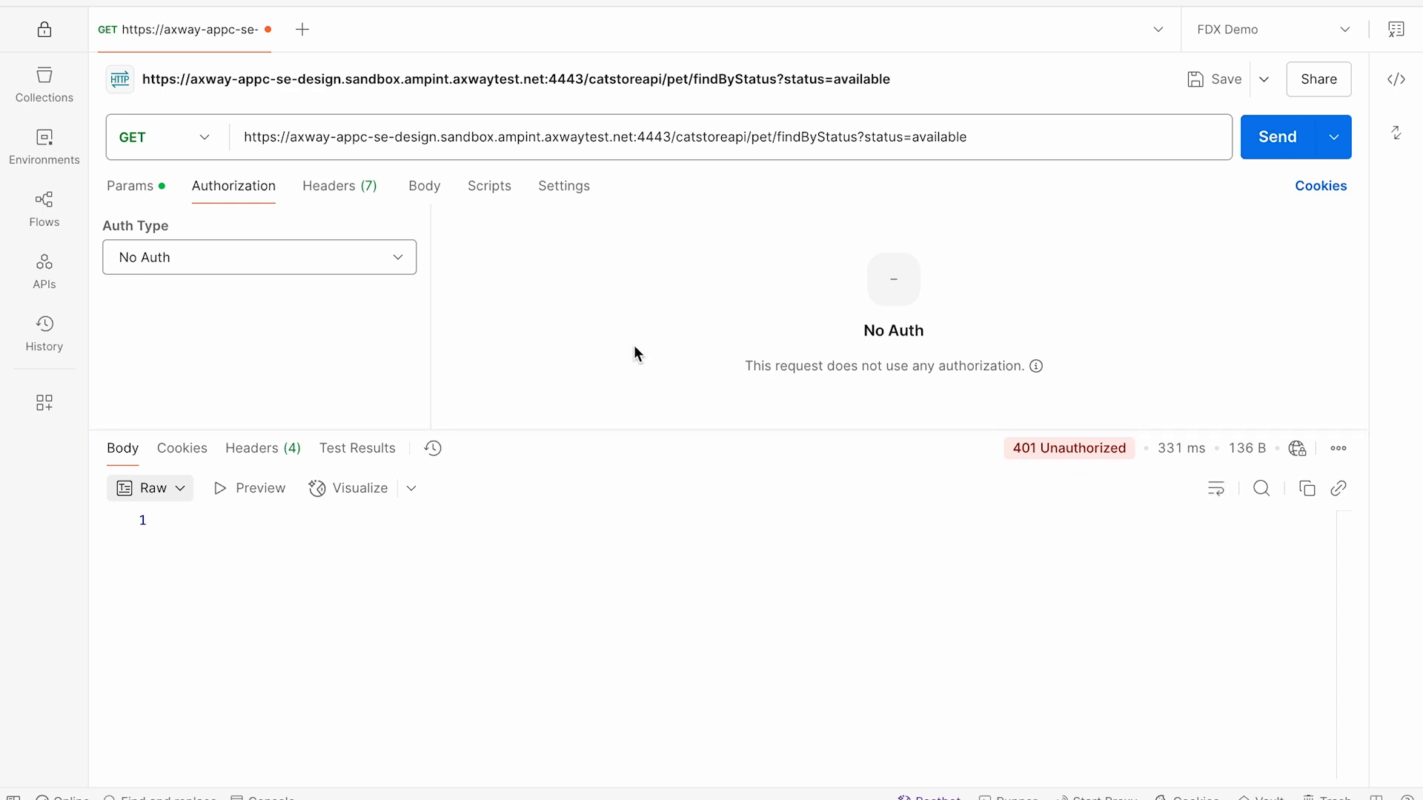
pyautogui.press('super+Tab')
pyautogui.press('super+shift+Tab')
# Step: Set the request's authorization to API Key with the key x-api-key added to the header, and send the request
pyautogui.click(191, 255)
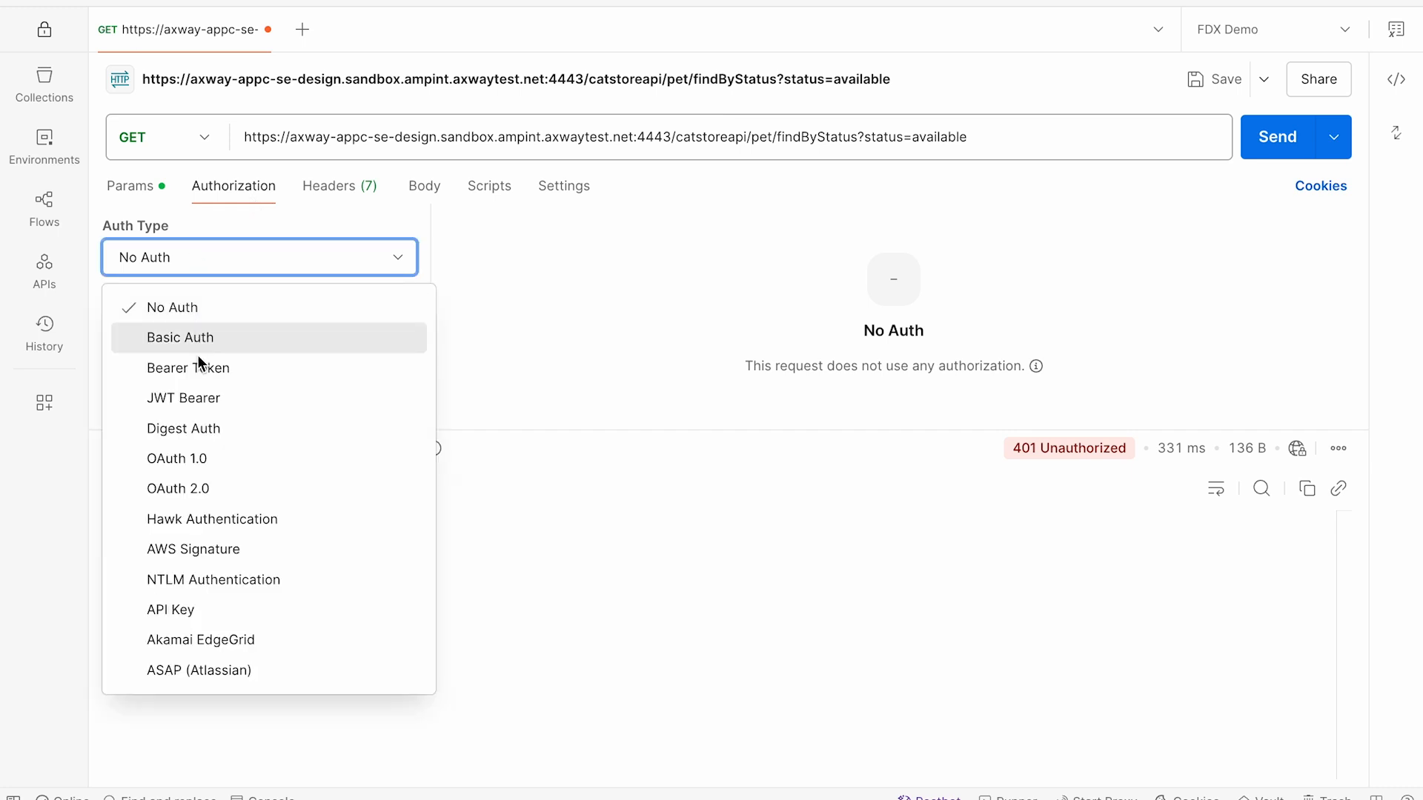
pyautogui.click(208, 606)
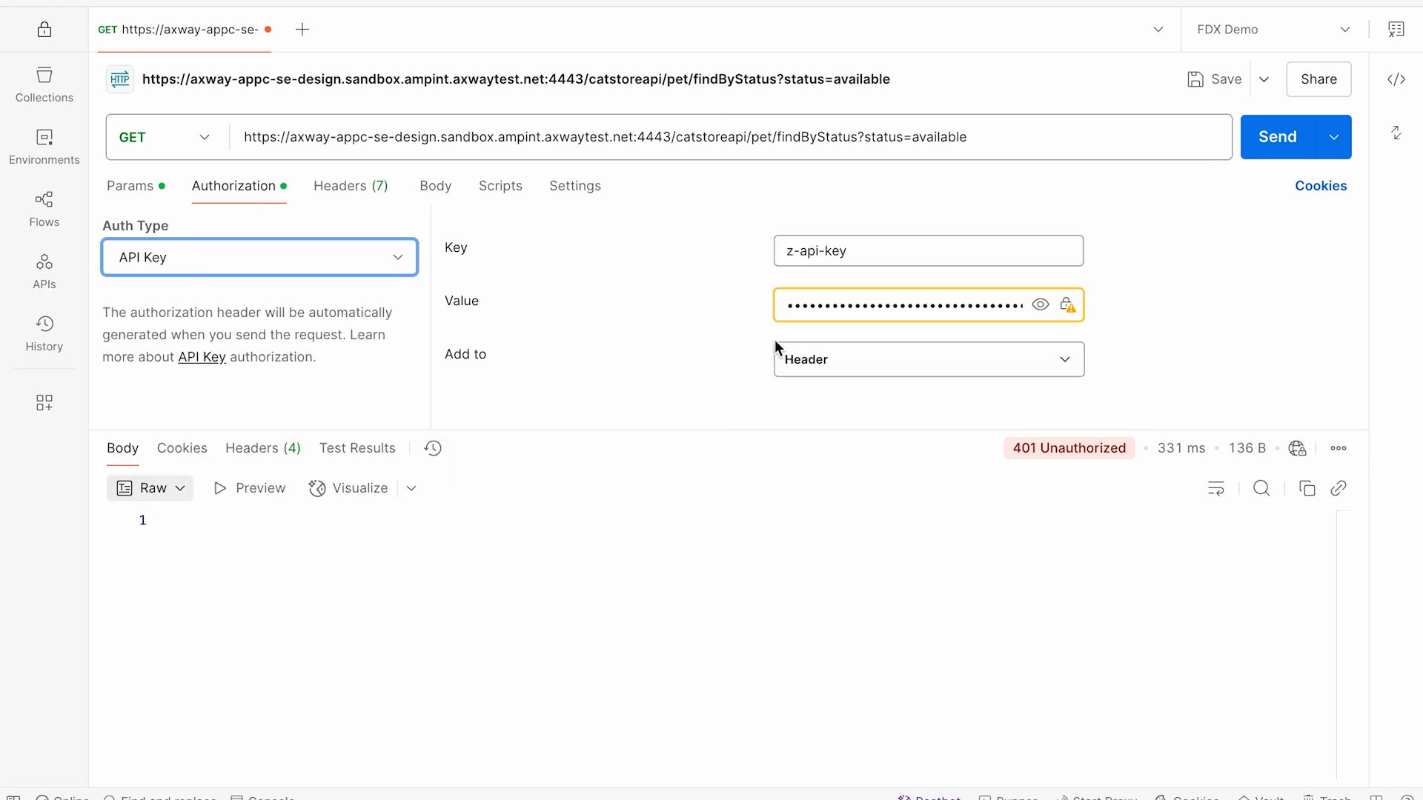
pyautogui.click(792, 257)
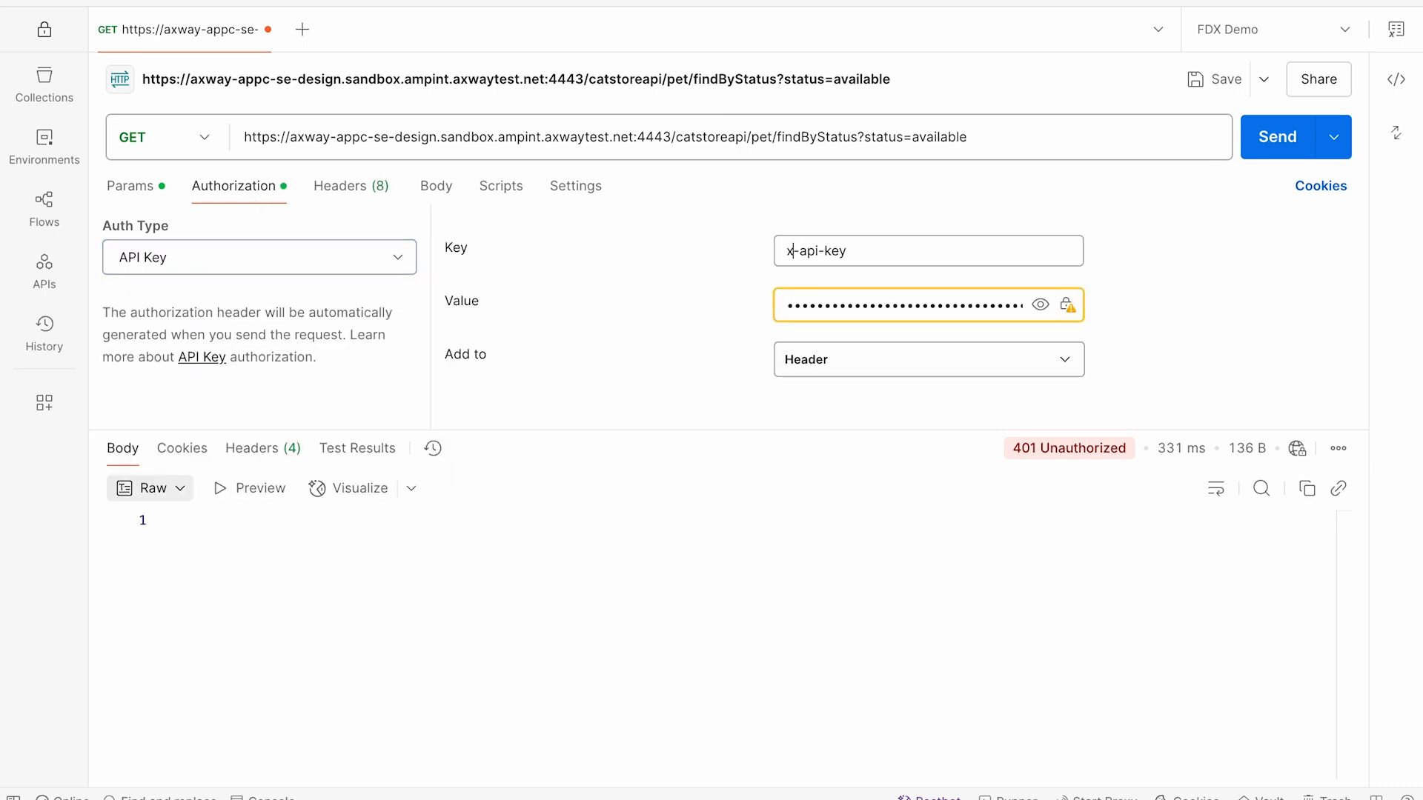
pyautogui.click(1038, 304)
pyautogui.click(1038, 304)
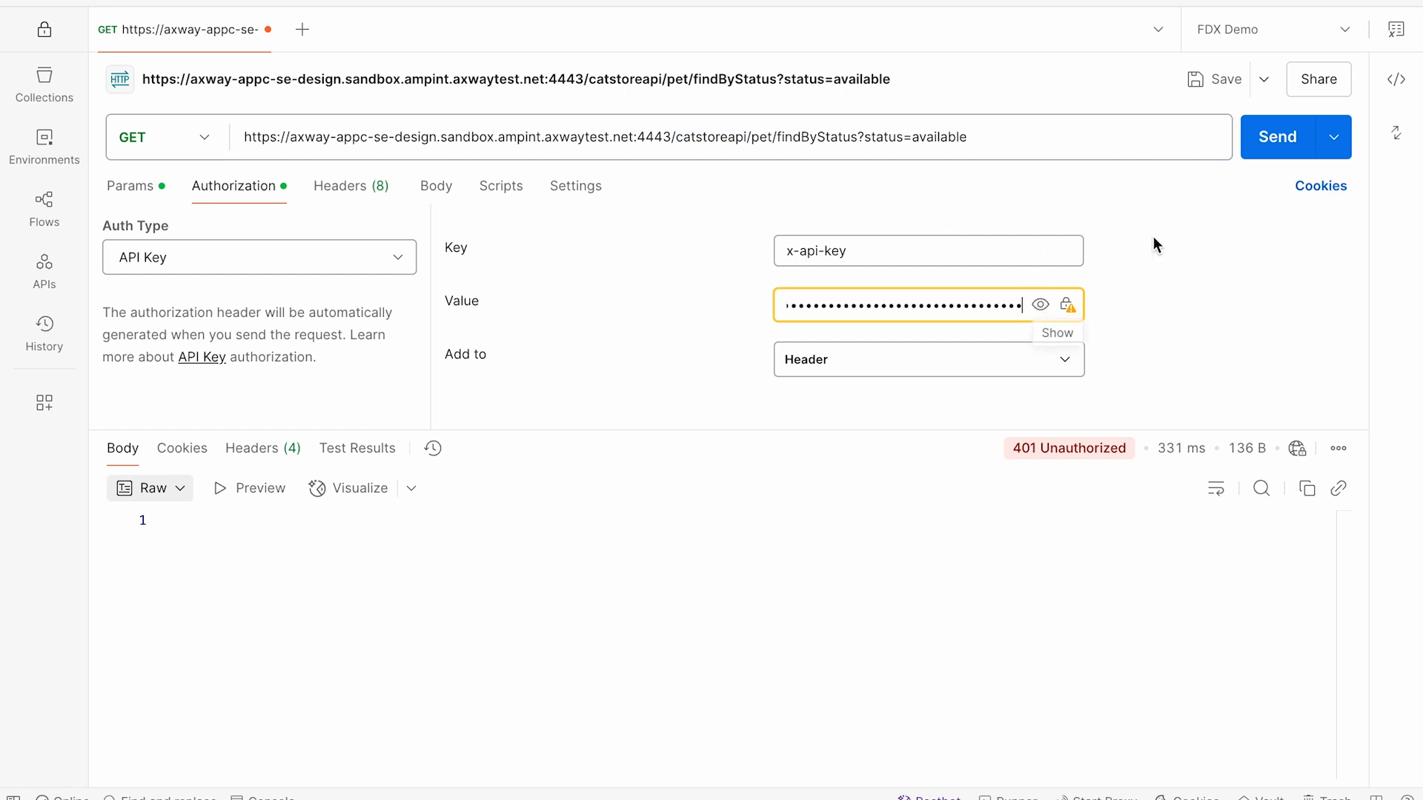
pyautogui.click(1269, 141)
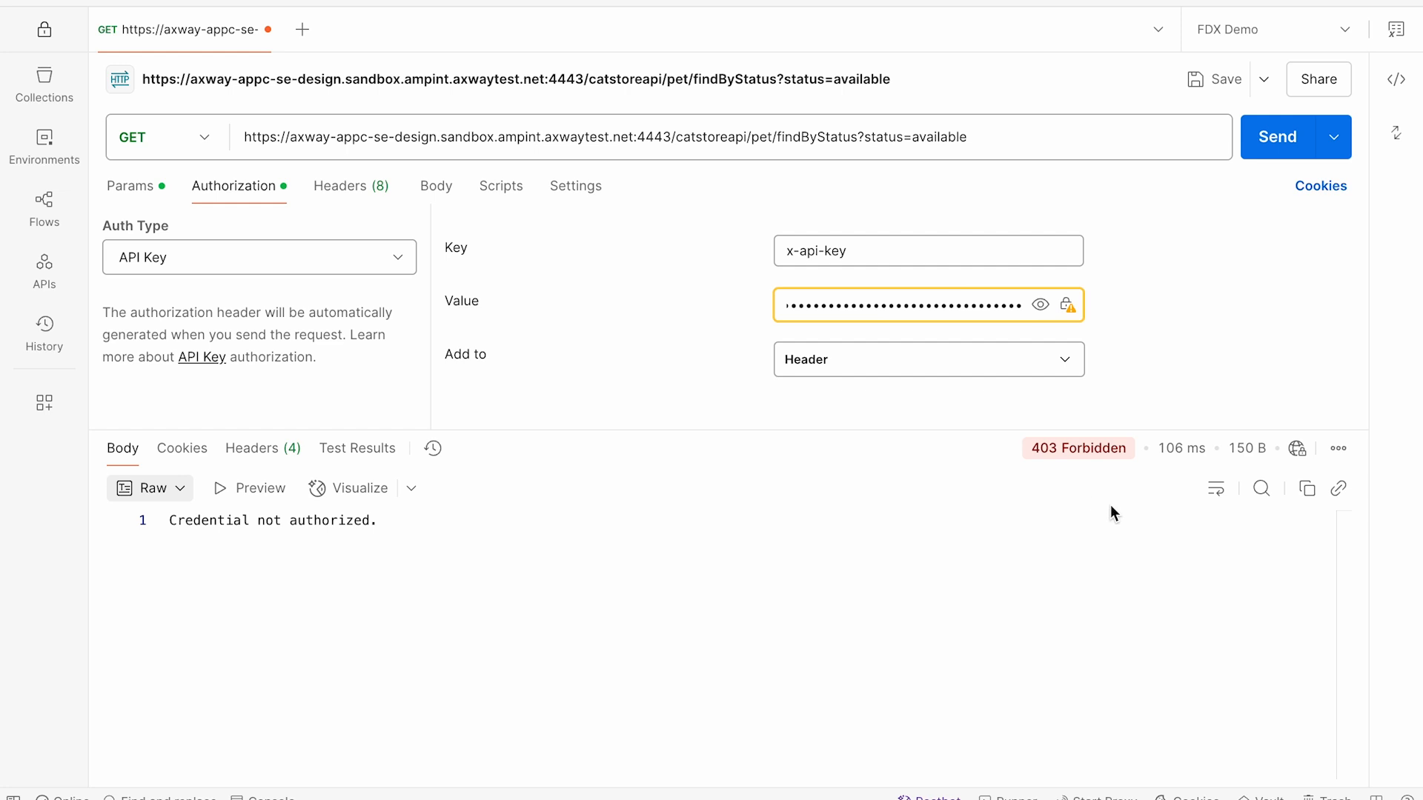
# Step: Switch back to Chrome and open the Applications page in Manager
pyautogui.press('super+Tab')
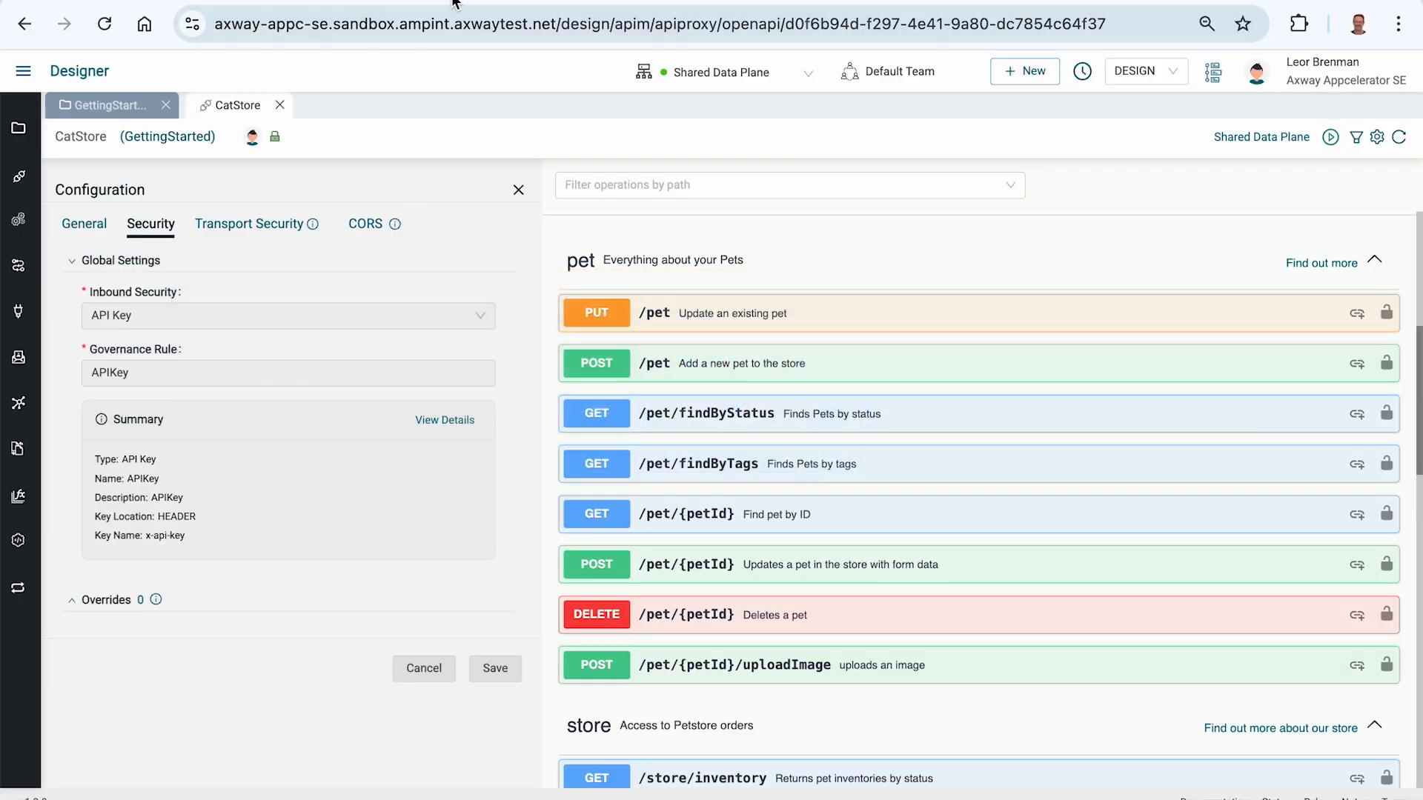
pyautogui.click(23, 70)
pyautogui.click(142, 184)
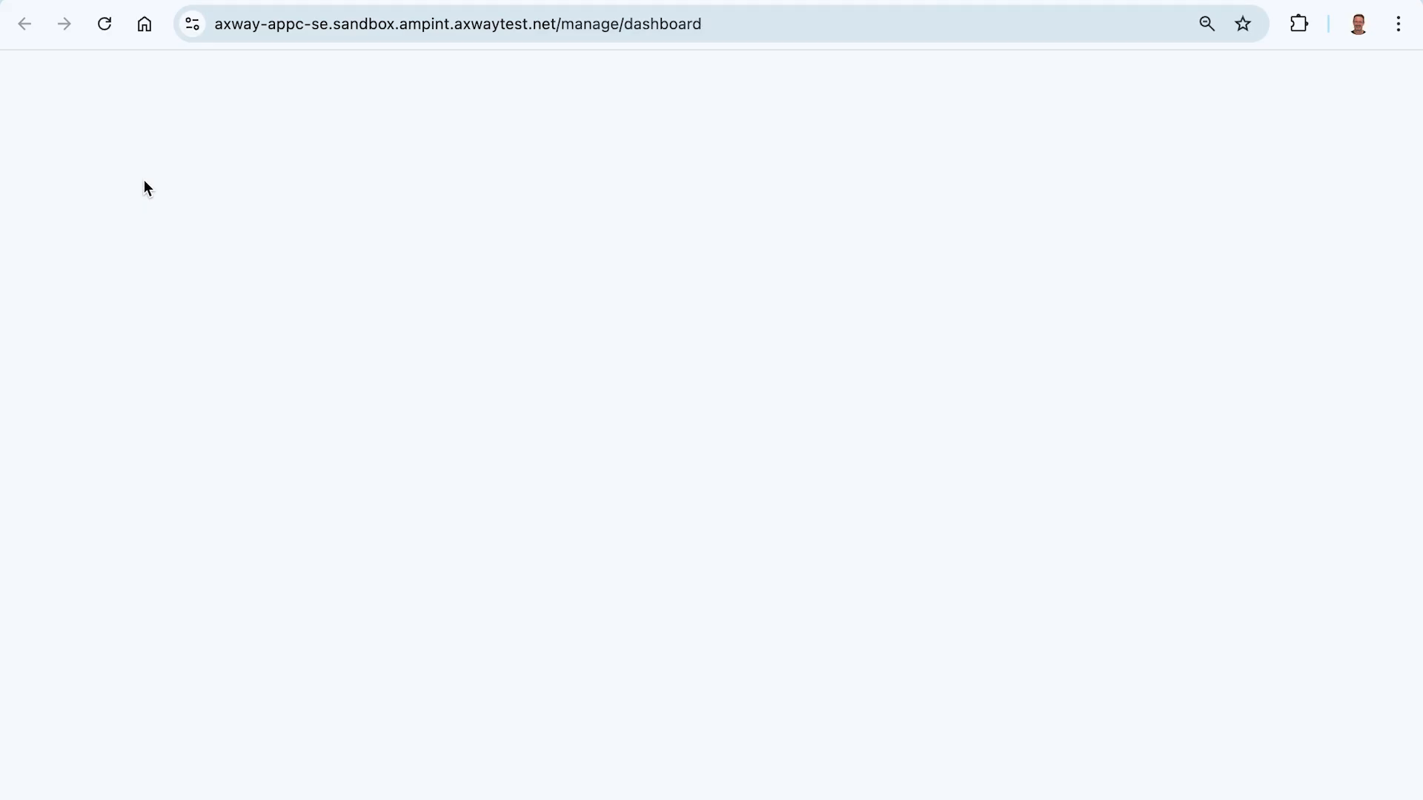
pyautogui.moveTo(14, 553)
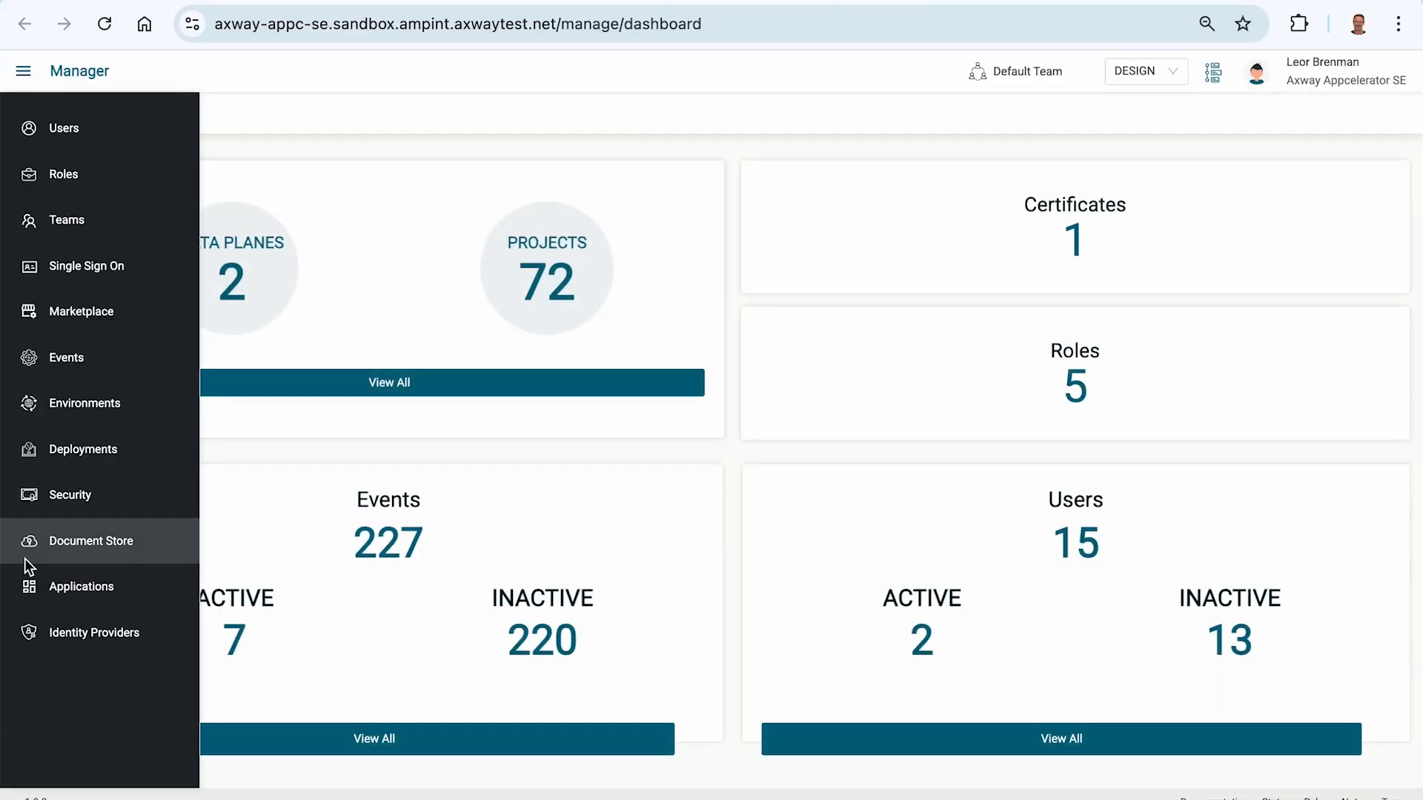
pyautogui.click(82, 596)
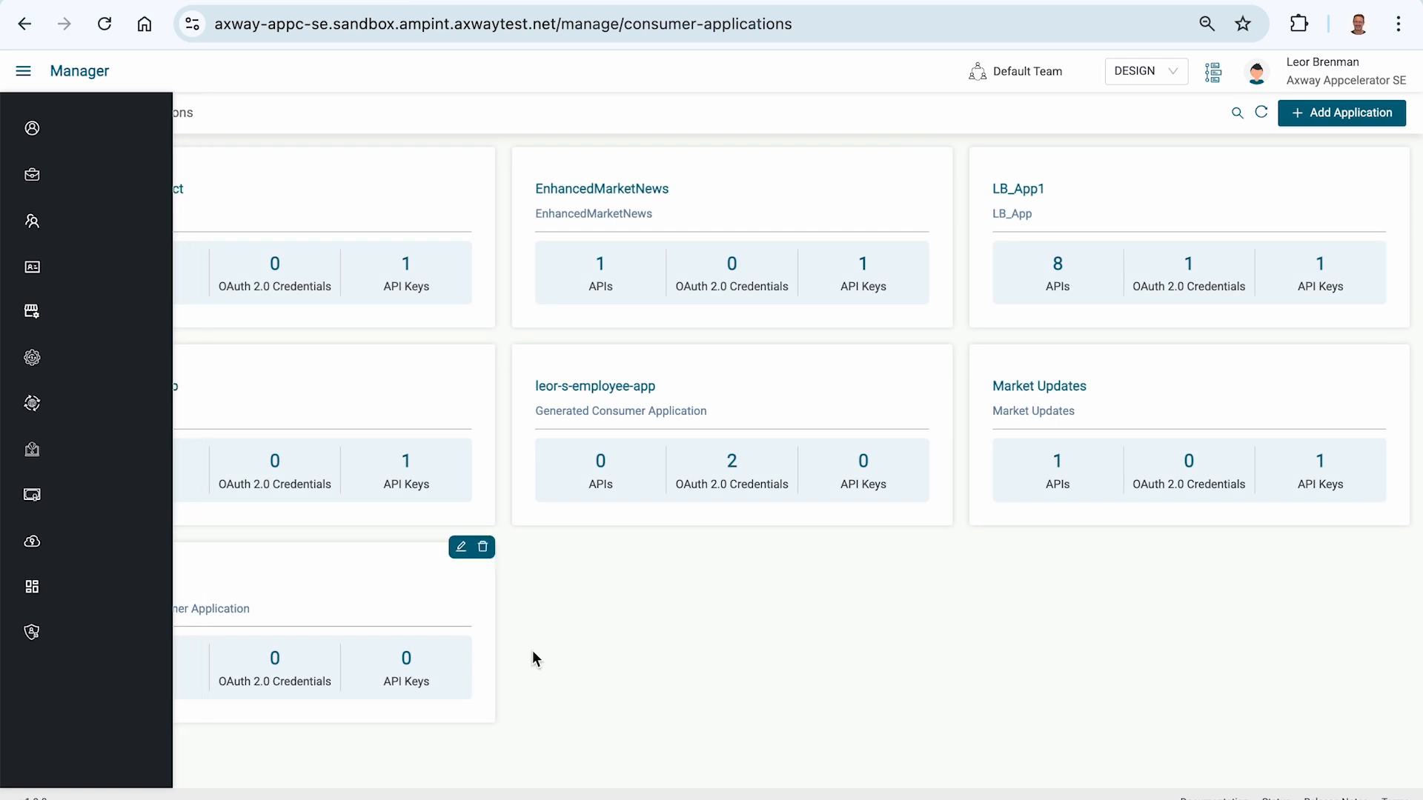
# Step: Start a new application with TESTAPP as its name and description
pyautogui.click(1309, 111)
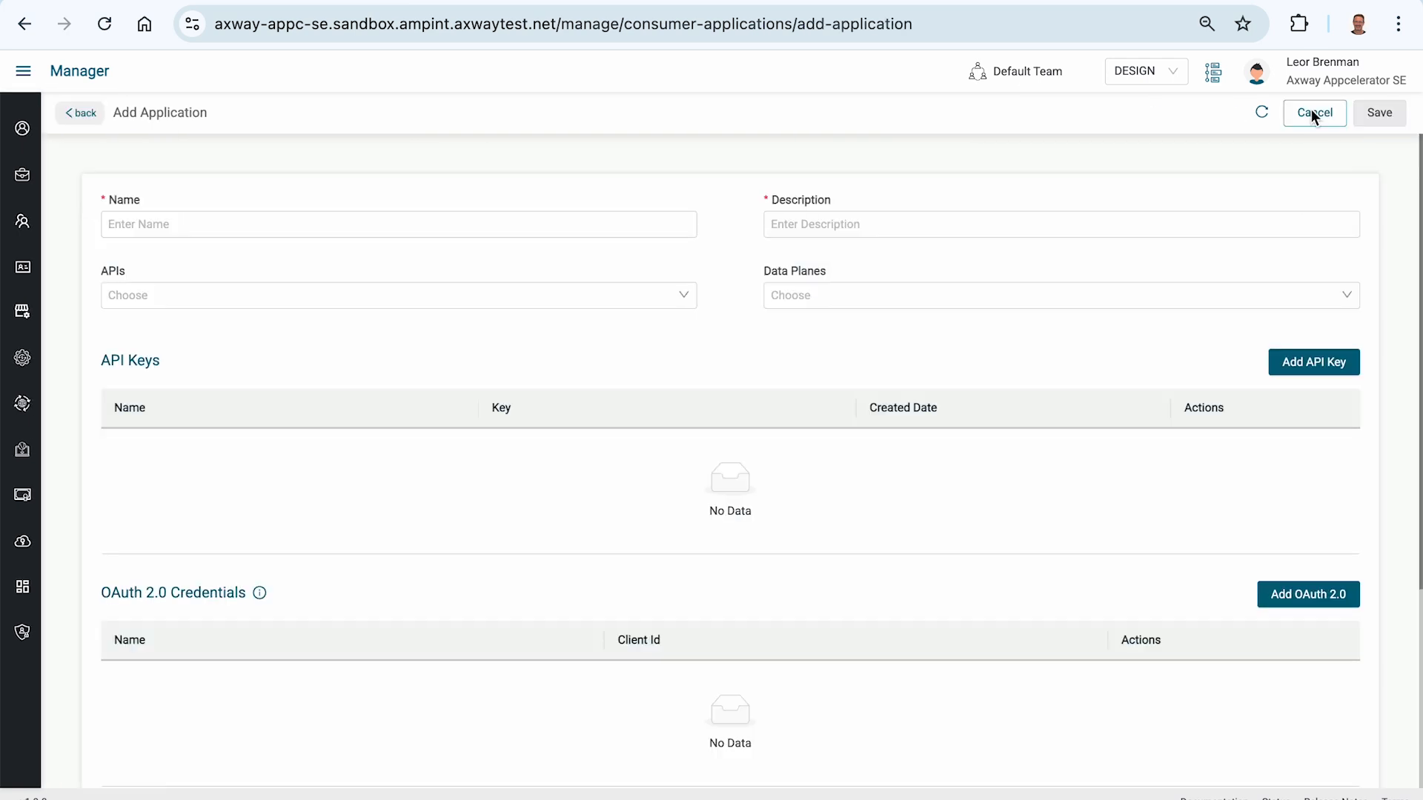
pyautogui.click(277, 233)
pyautogui.write('TE')
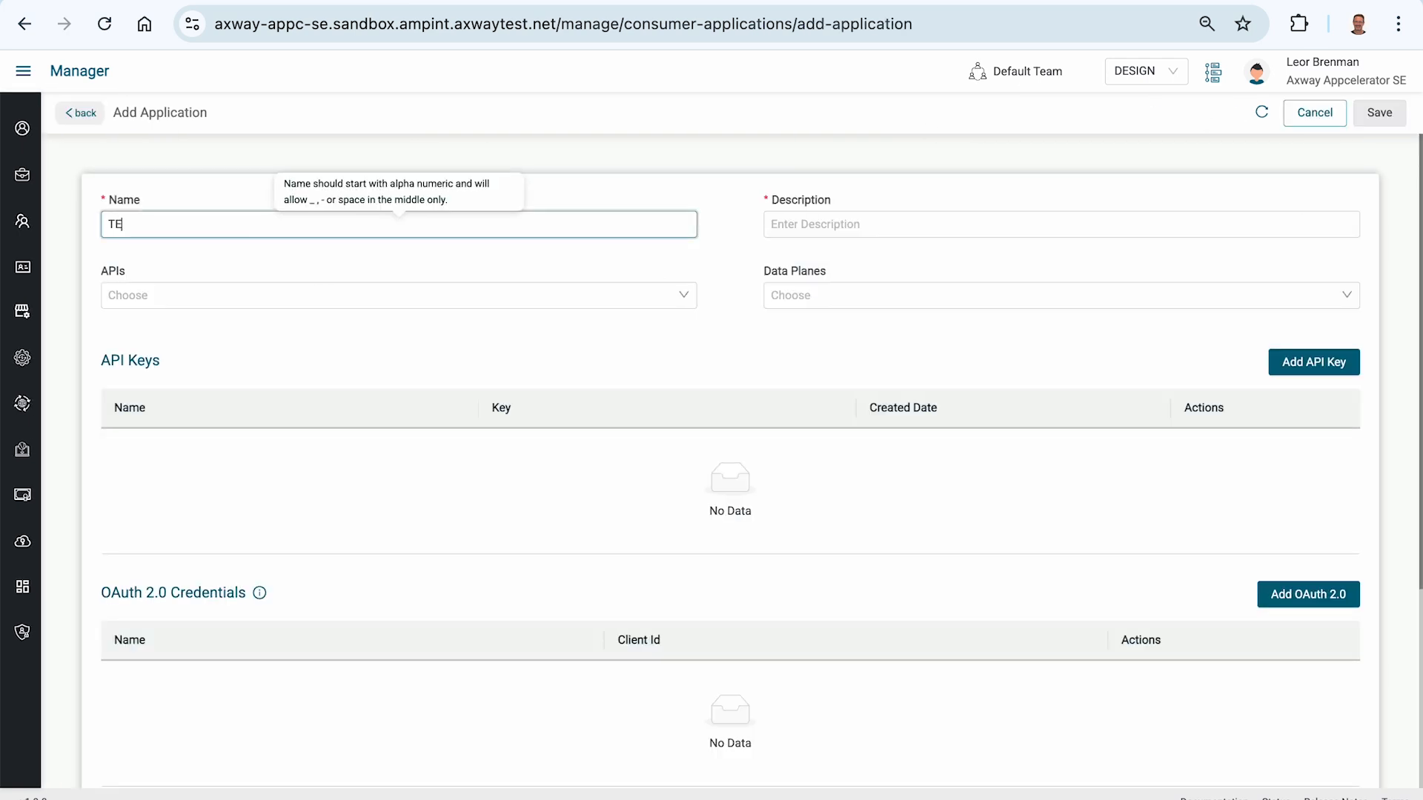
pyautogui.write('STAPP')
pyautogui.hotkey('ctrl', 'a')
pyautogui.hotkey('ctrl', 'c')
pyautogui.press('Tab')
pyautogui.hotkey('ctrl', 'v')
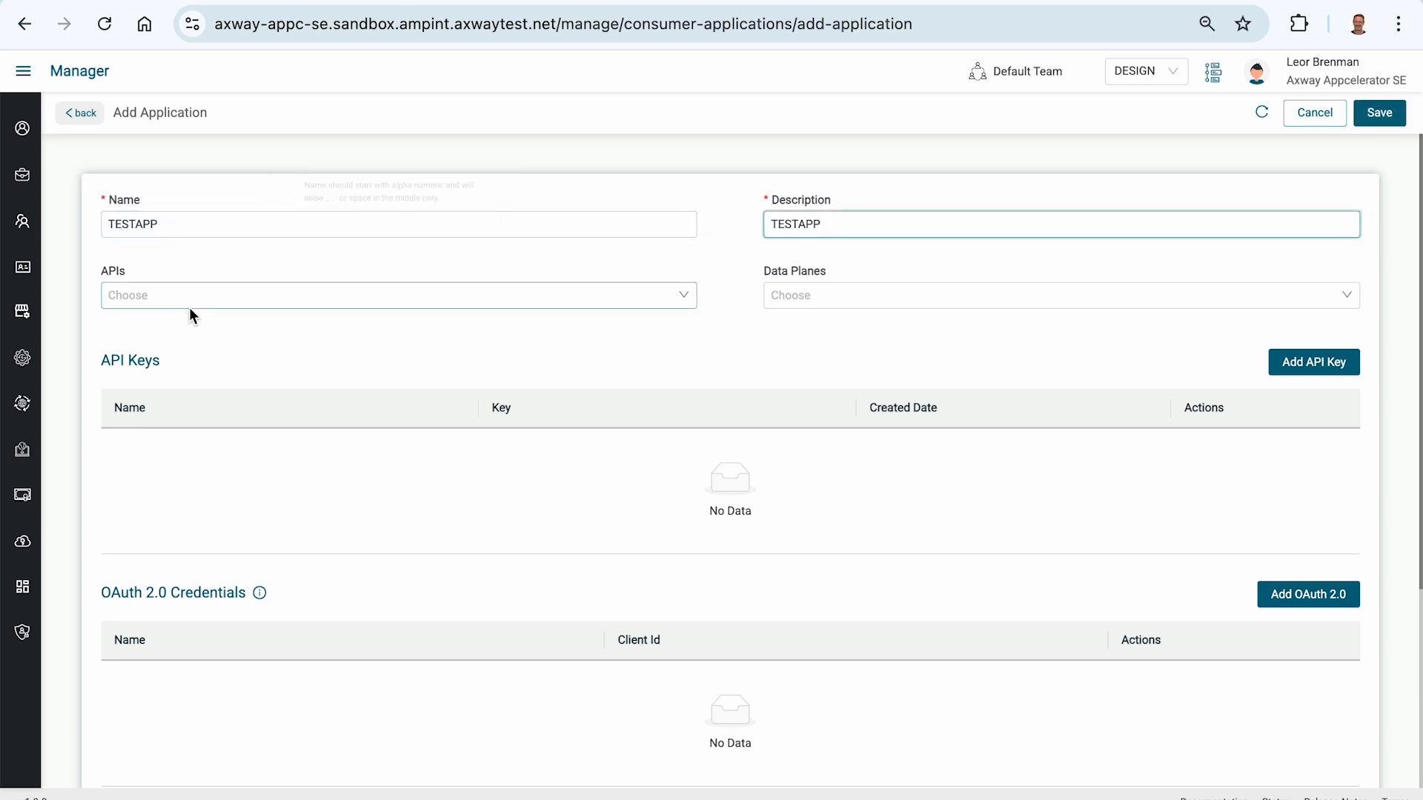
# Step: Assign the CatStore(GettingStarted) API and the Shared Data Plane to the application
pyautogui.click(166, 290)
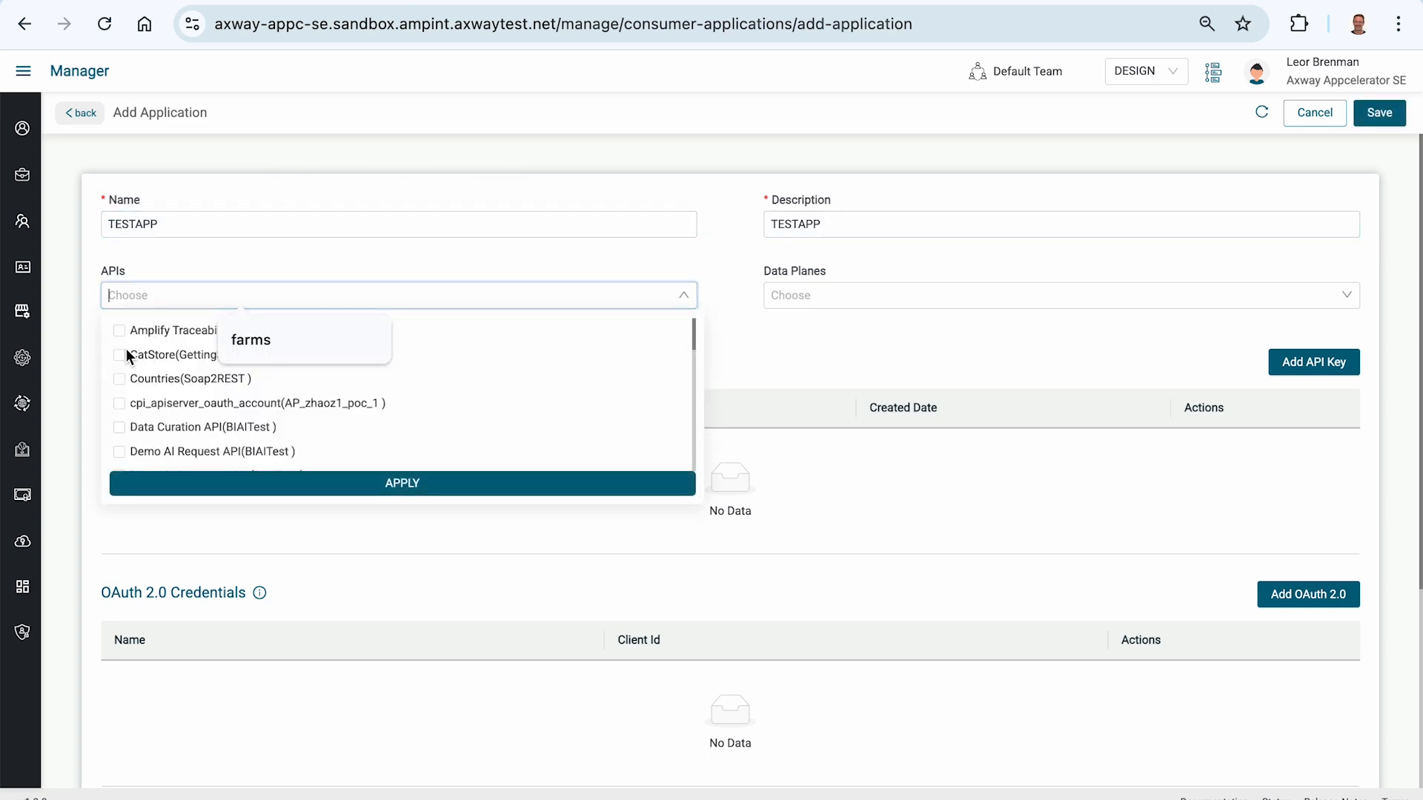
pyautogui.click(118, 355)
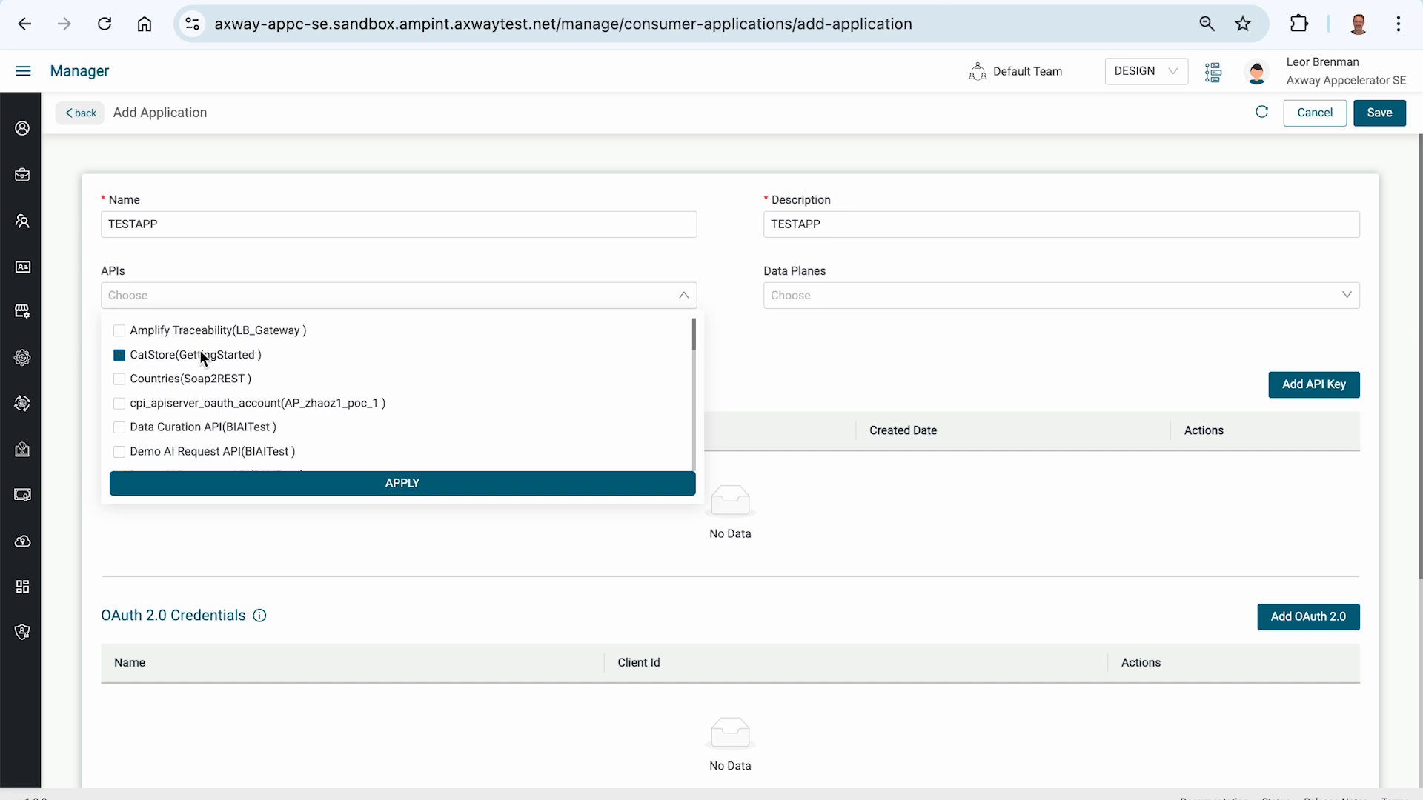
pyautogui.click(264, 478)
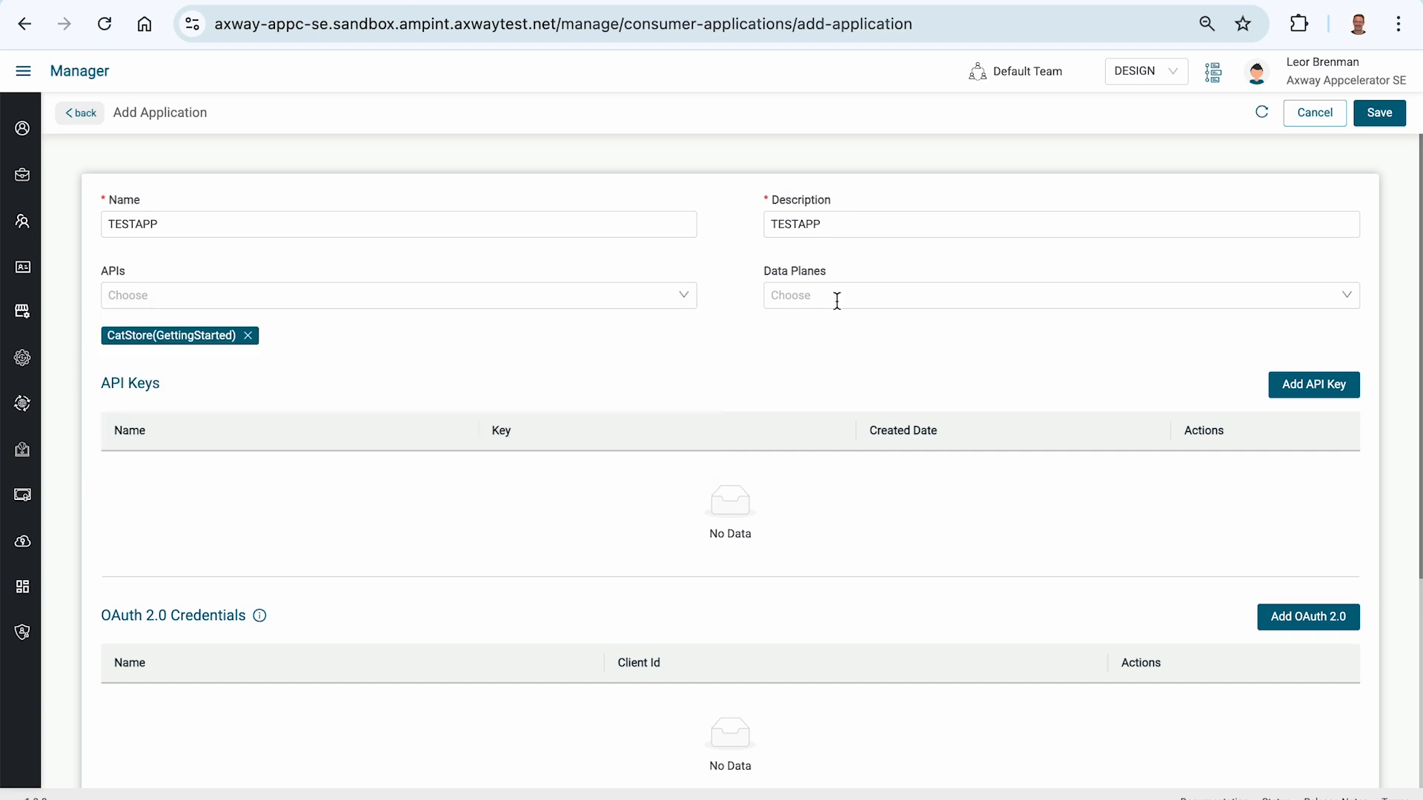
pyautogui.click(807, 296)
pyautogui.click(782, 329)
pyautogui.click(812, 386)
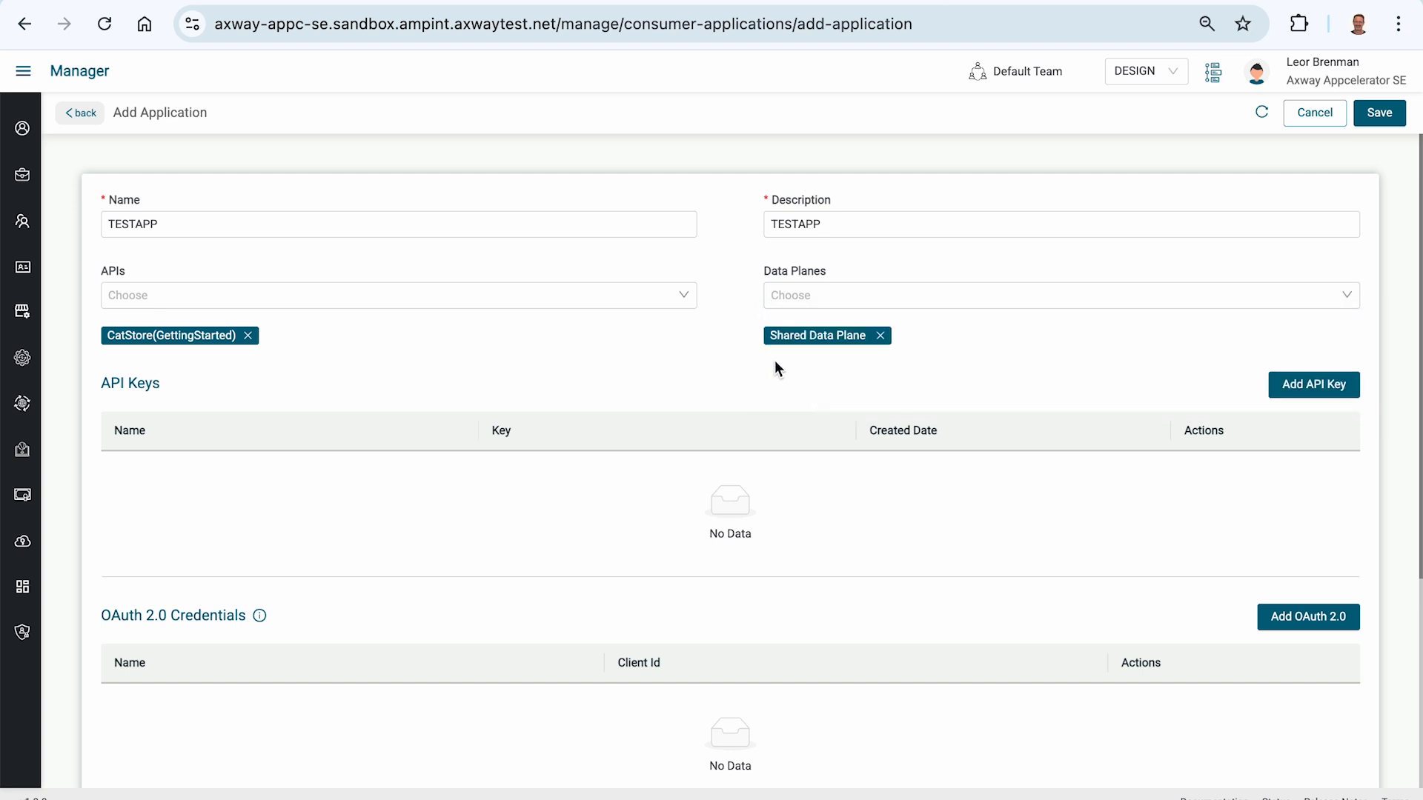
# Step: Add an API key to TESTAPP and save the application
pyautogui.click(1300, 387)
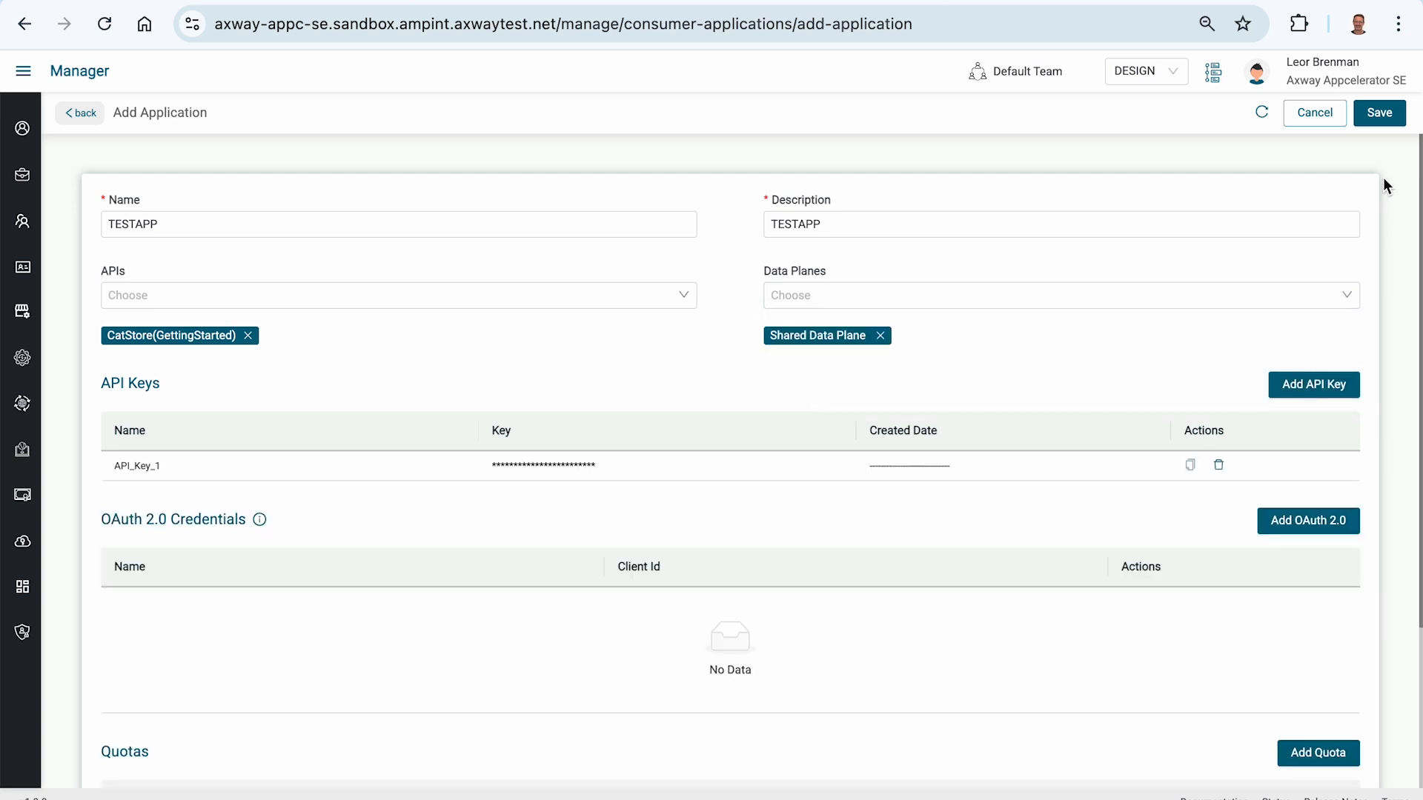
pyautogui.click(1381, 115)
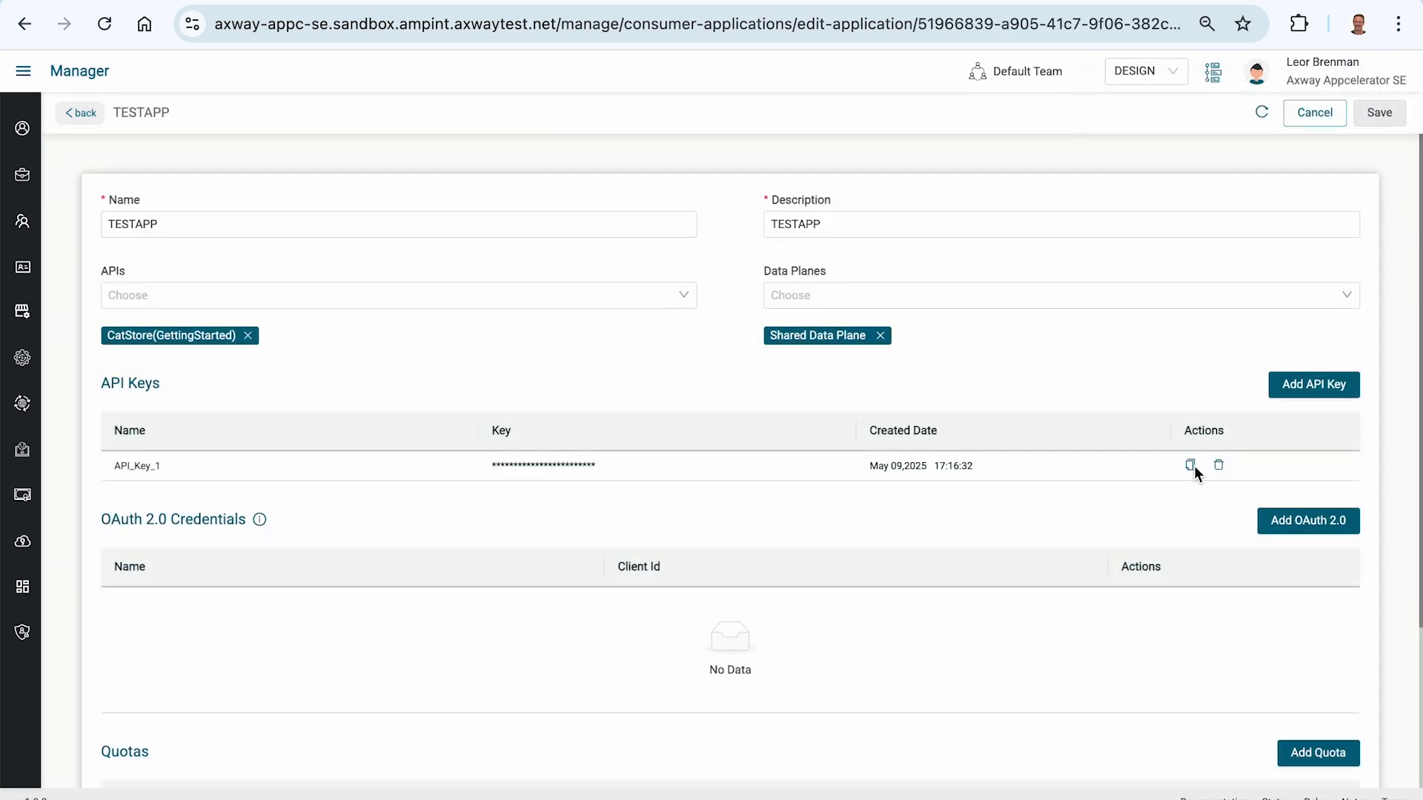
# Step: Copy TESTAPP's API key, paste it as the API key value in Postman's request authorization, and reveal it
pyautogui.click(1190, 466)
pyautogui.press('super+Tab')
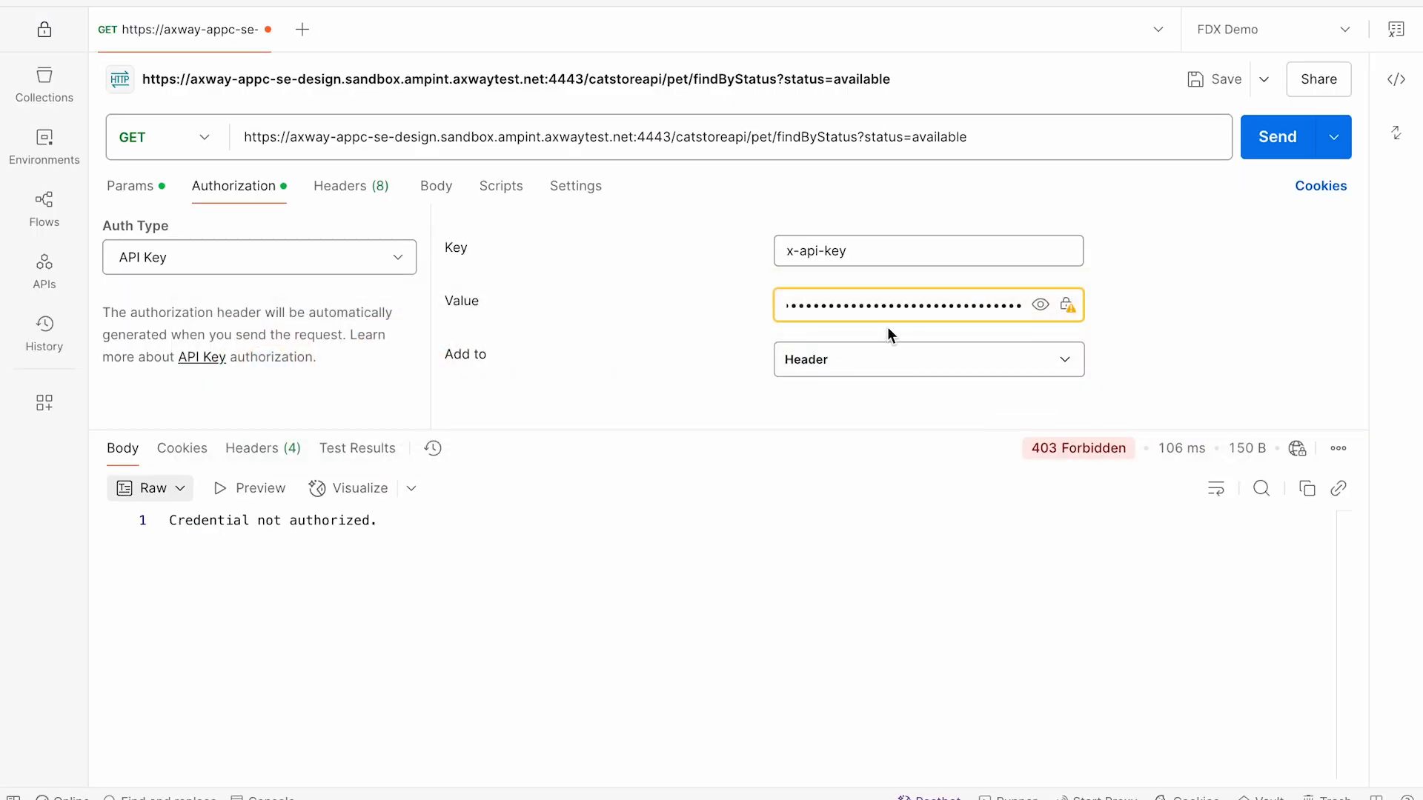
pyautogui.press('super+a')
pyautogui.press('super+v')
pyautogui.click(1041, 306)
# Step: Send the authorized findByStatus request and review the JSON response
pyautogui.click(1256, 141)
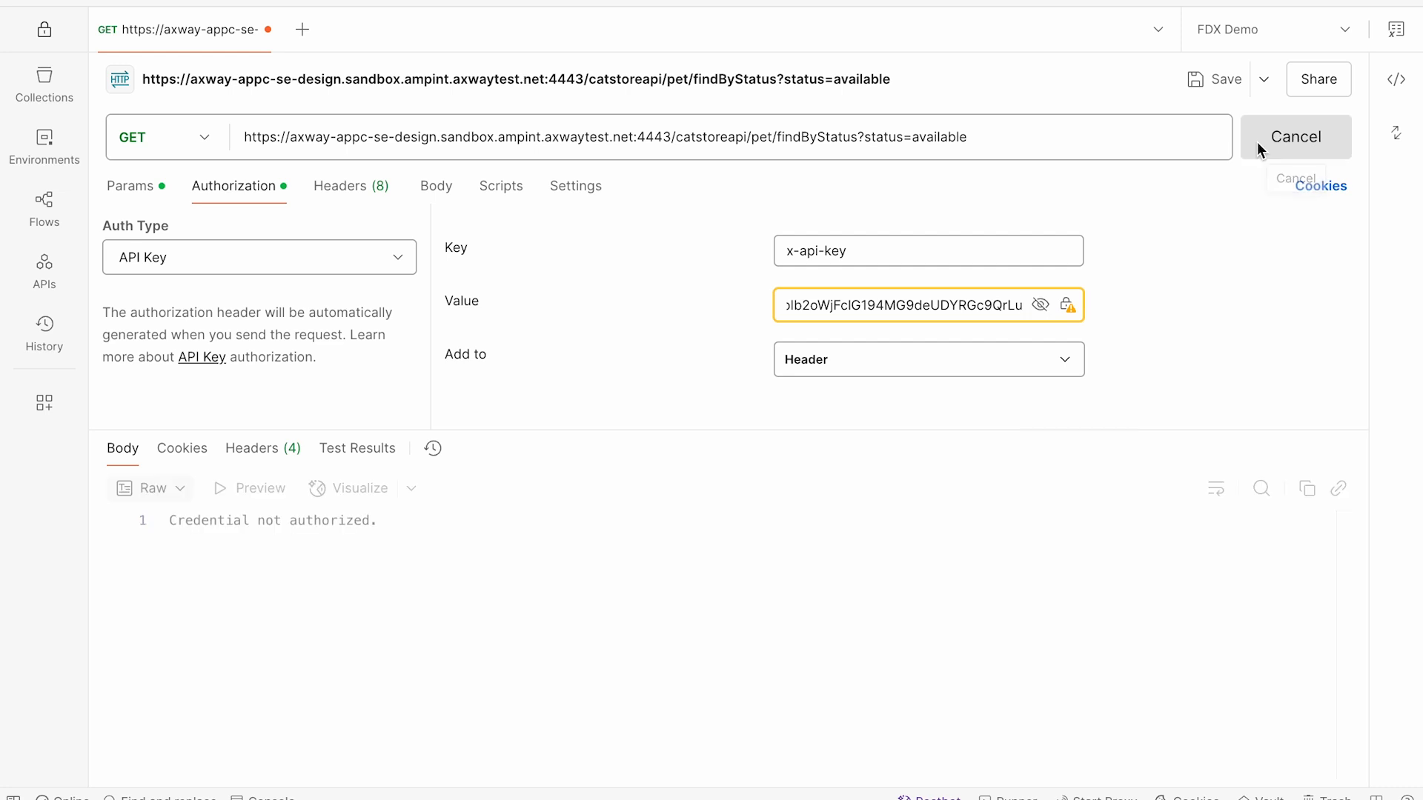
pyautogui.scroll(-15, 440, 678)
pyautogui.scroll(-7, 440, 674)
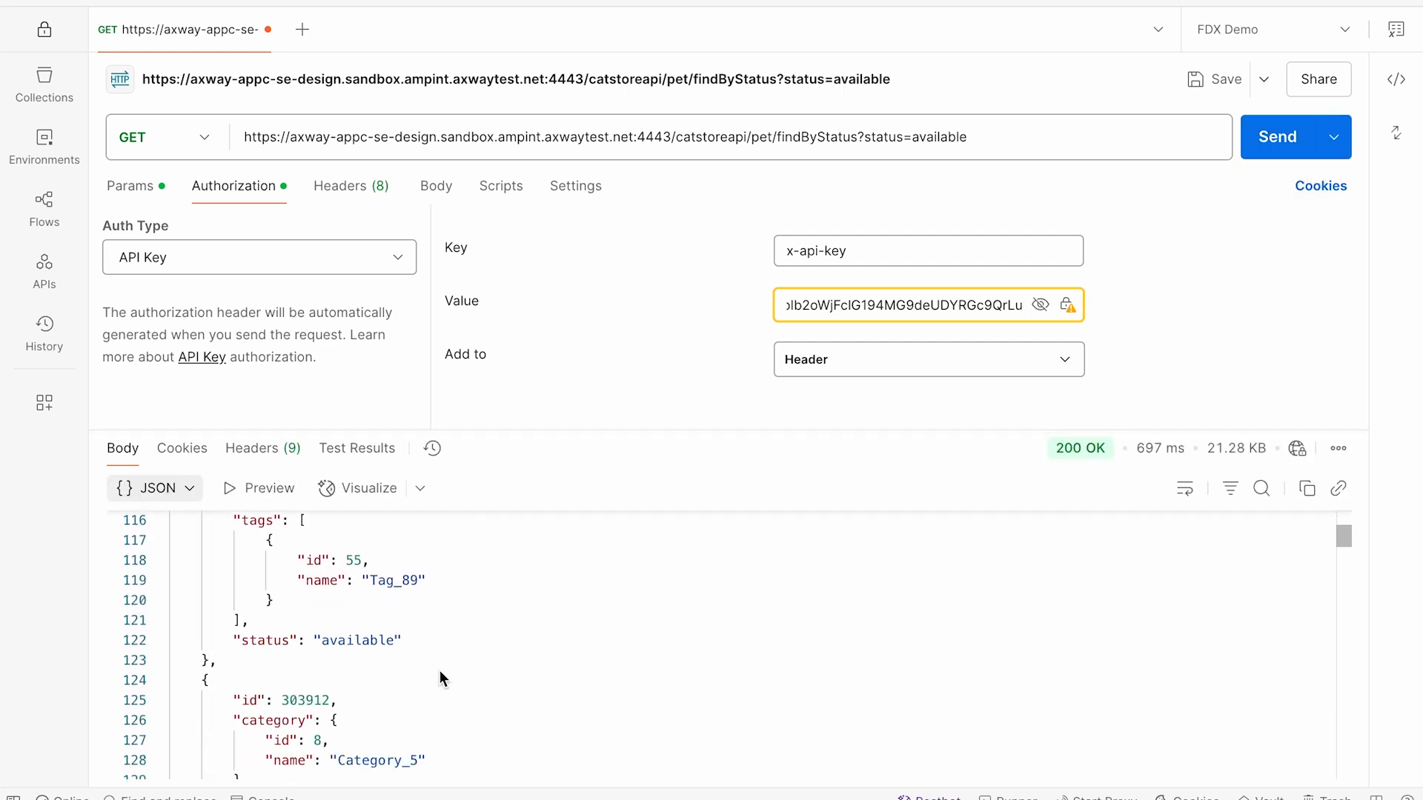